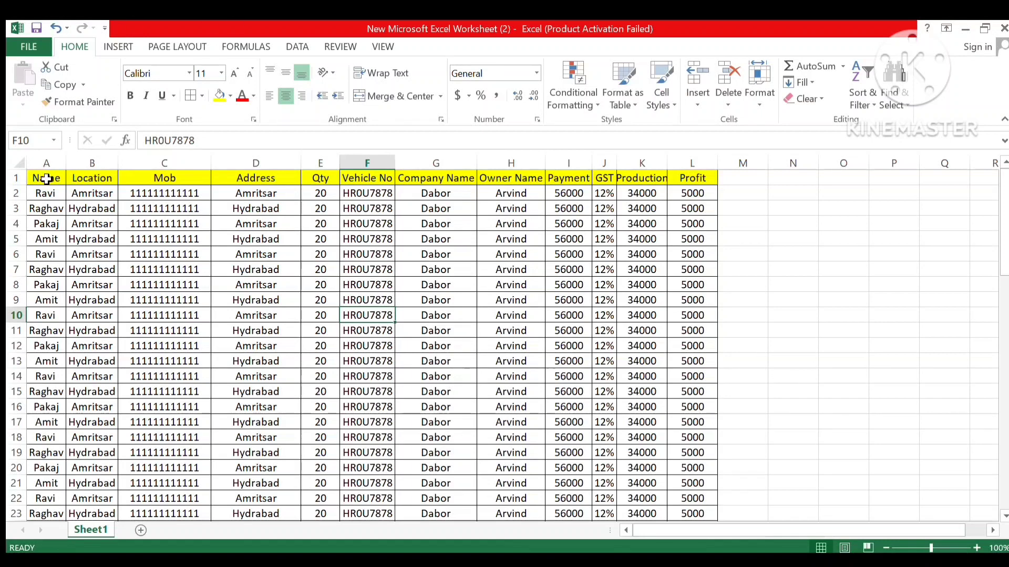
pyautogui.moveTo(46, 179); pyautogui.dragTo(704, 176)
pyautogui.click(620, 257)
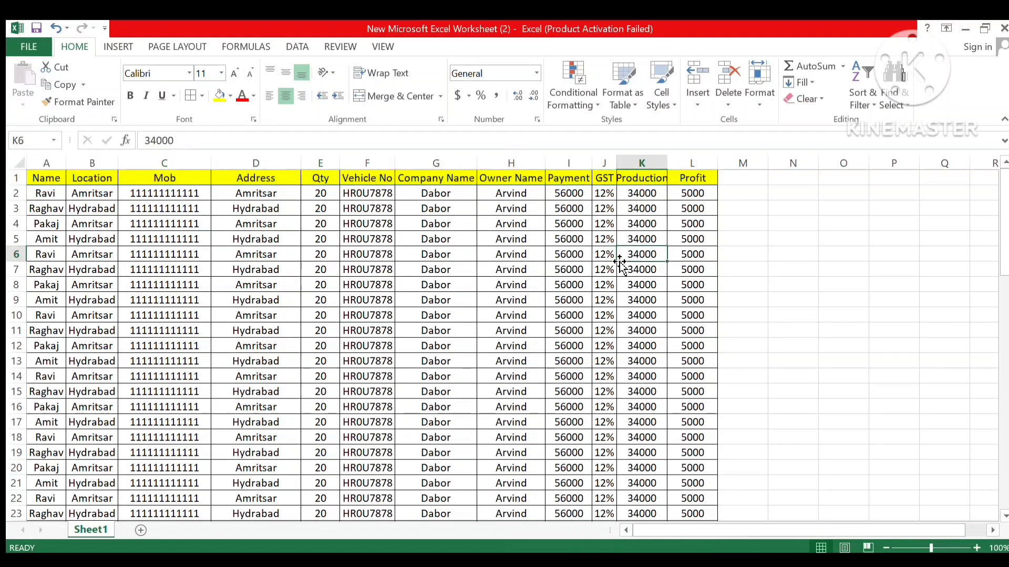
pyautogui.click(323, 255)
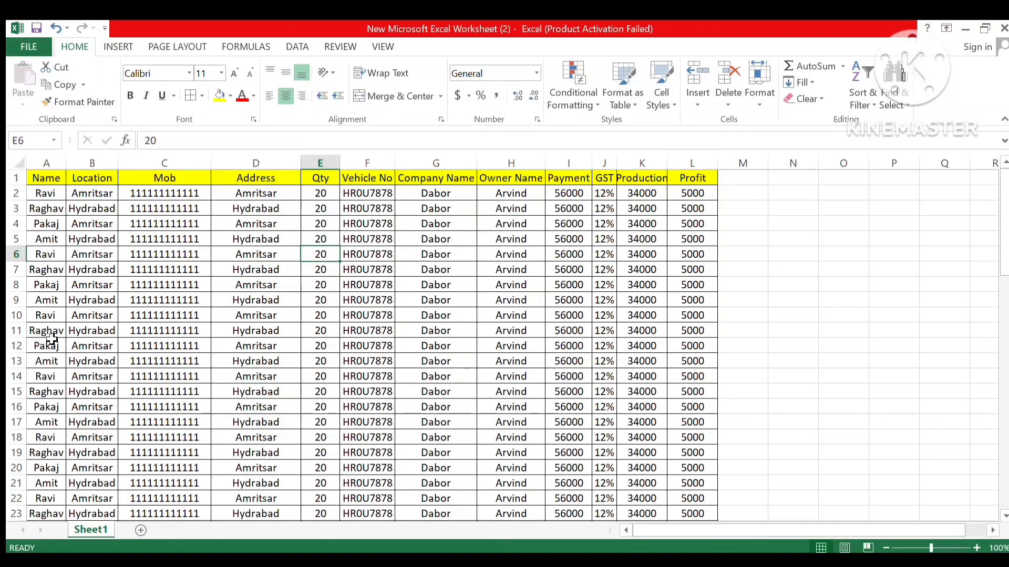
# Check in the print preview how the sheet's columns and rows split across all pages, and return to the sheet.
pyautogui.click(35, 42)
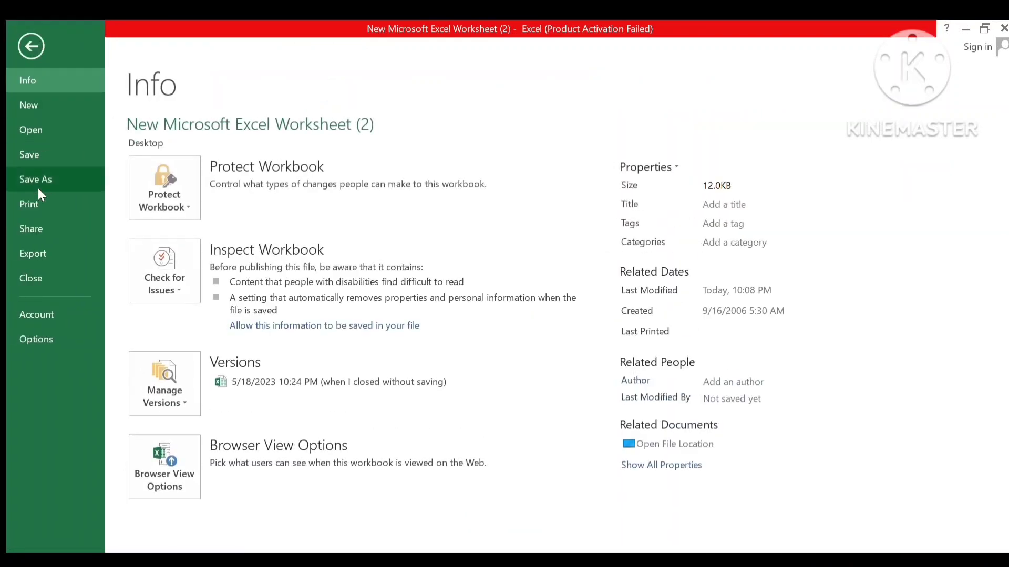
pyautogui.click(38, 206)
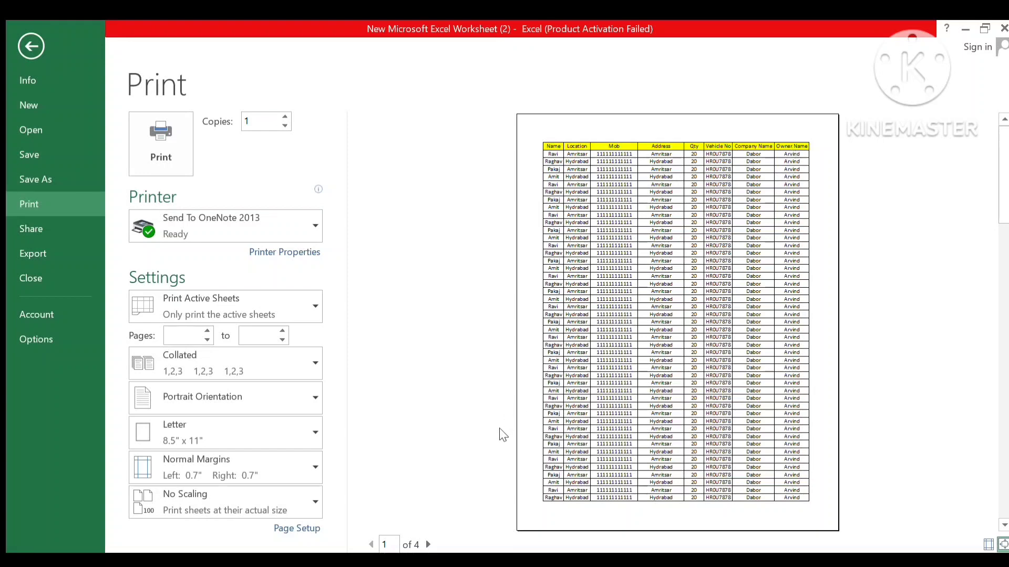
pyautogui.click(428, 541)
pyautogui.click(428, 541)
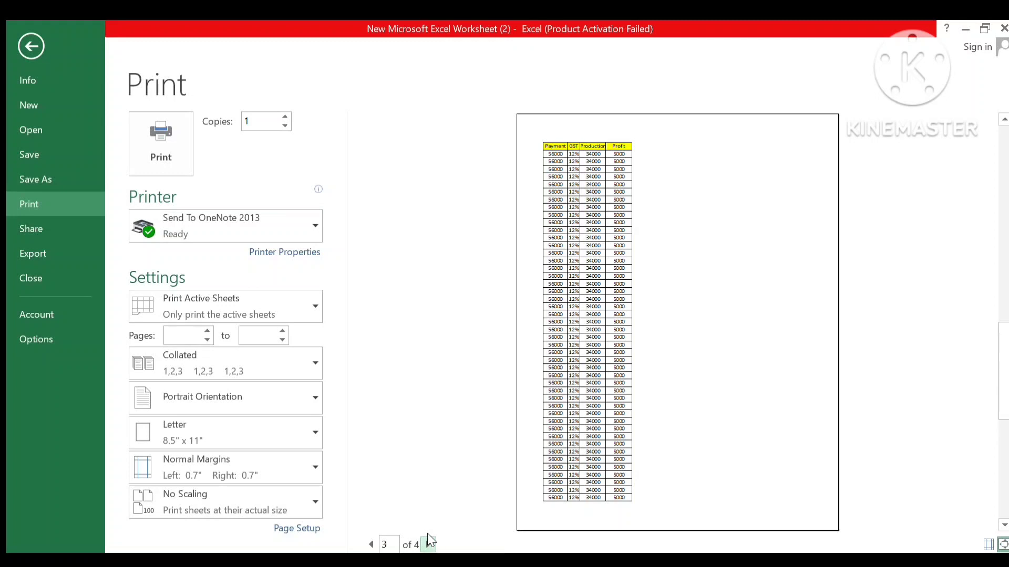
pyautogui.click(428, 541)
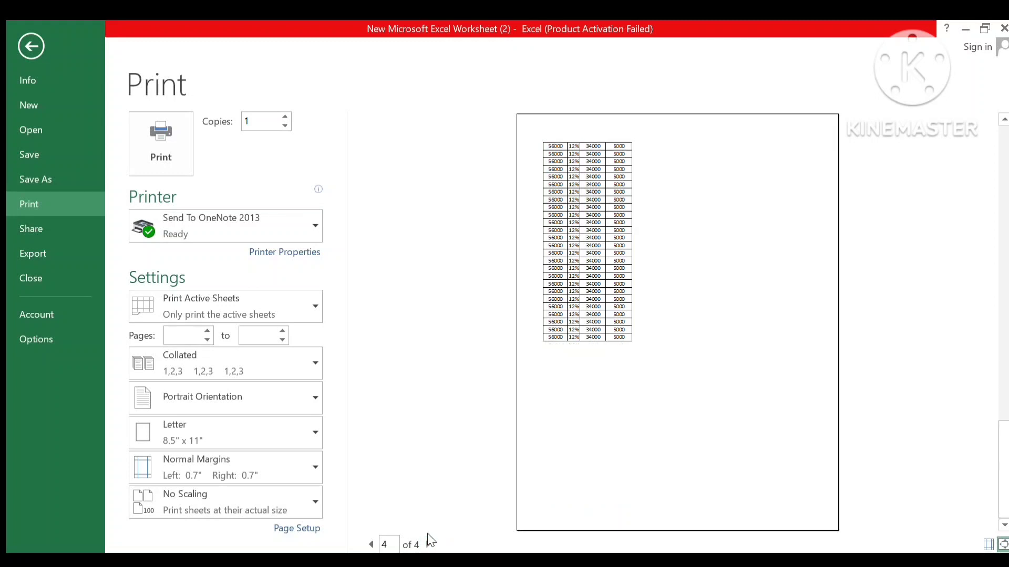
pyautogui.click(30, 45)
# Narrow the Mob and Address columns slightly to reduce the table's overall width.
pyautogui.click(511, 295)
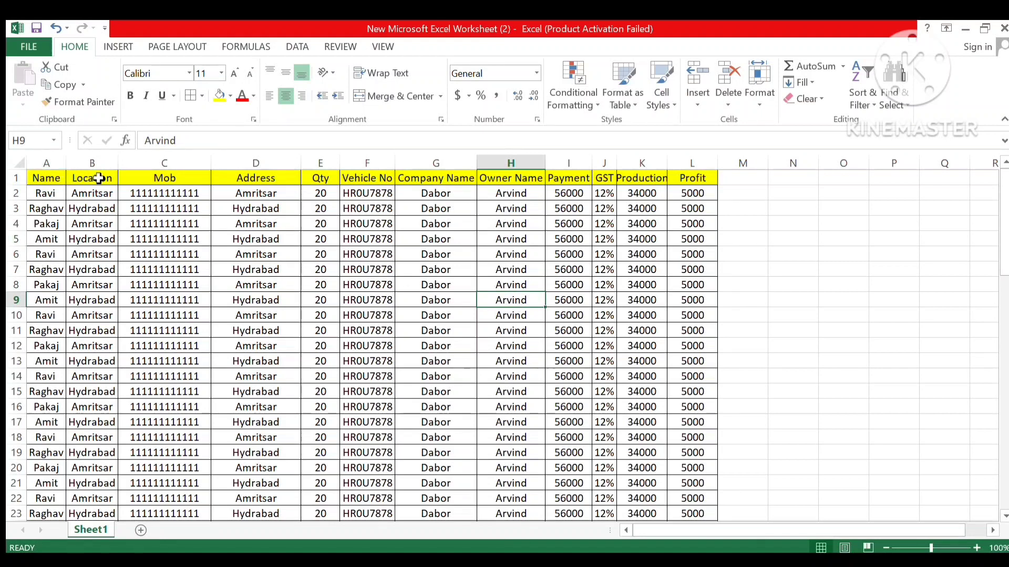
pyautogui.moveTo(212, 164); pyautogui.dragTo(205, 163)
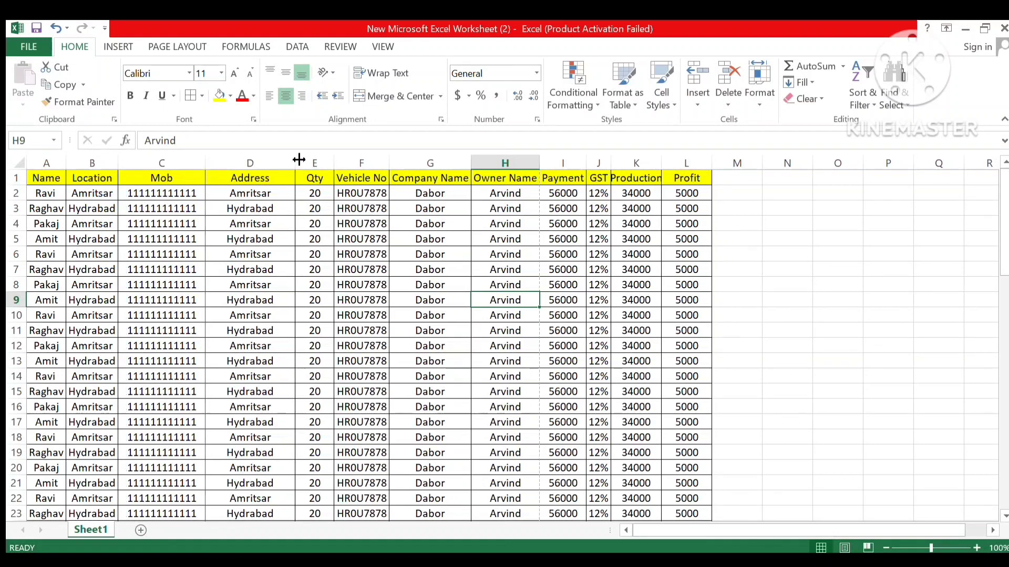
pyautogui.moveTo(299, 160); pyautogui.dragTo(277, 163)
pyautogui.click(332, 257)
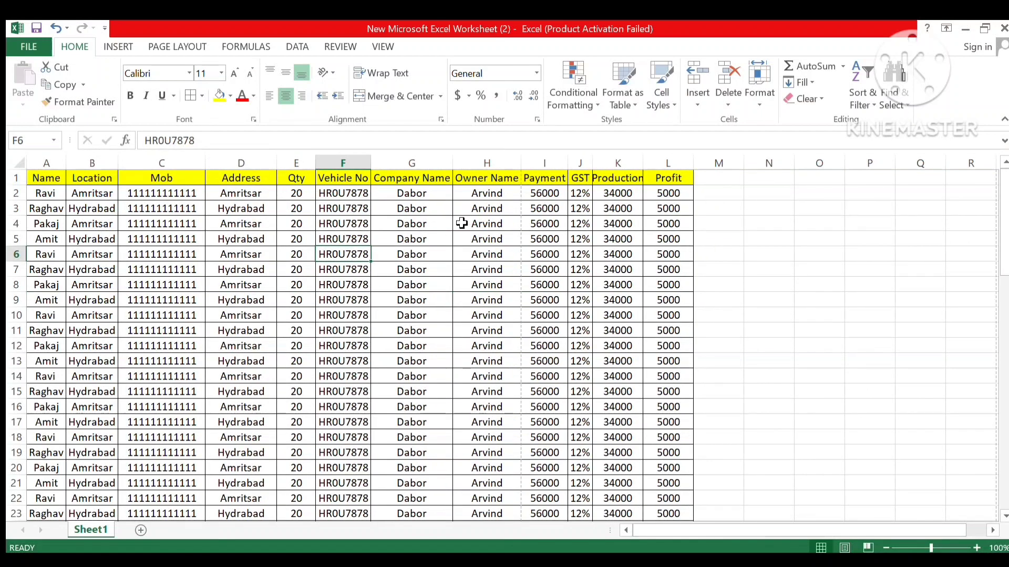
pyautogui.click(461, 223)
pyautogui.click(469, 315)
pyautogui.click(477, 270)
pyautogui.click(469, 342)
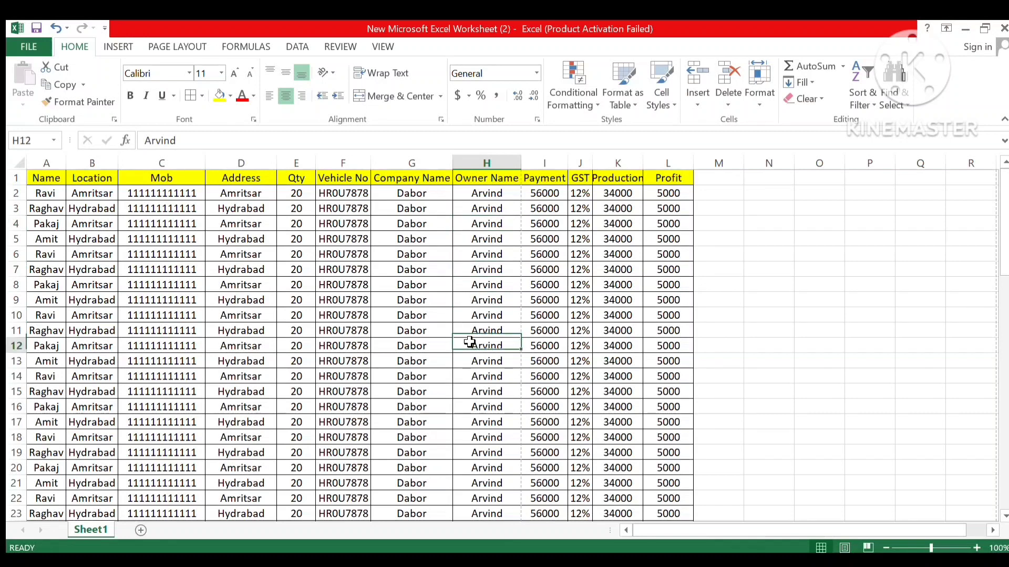
pyautogui.click(479, 257)
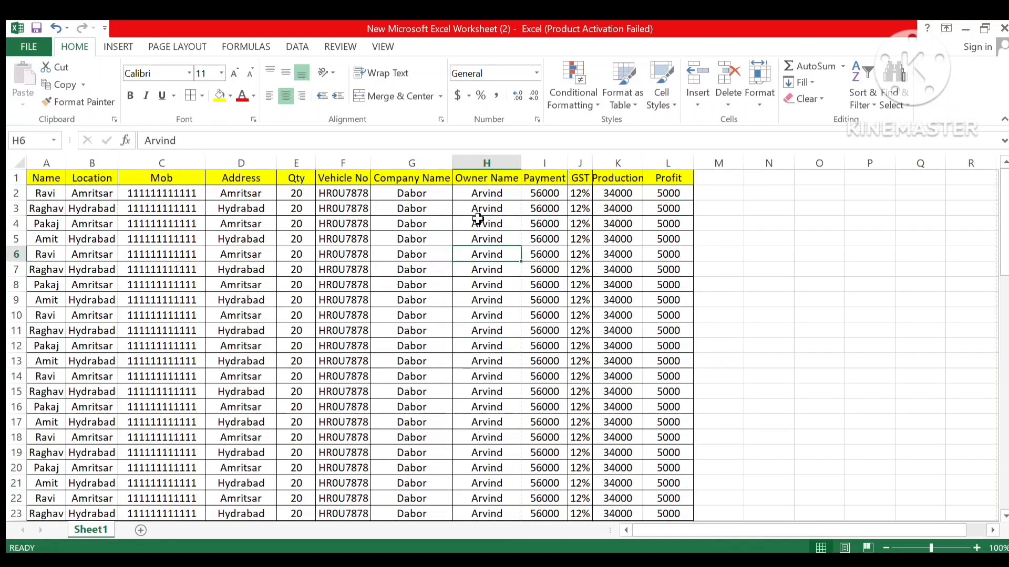
pyautogui.click(477, 221)
pyautogui.click(456, 269)
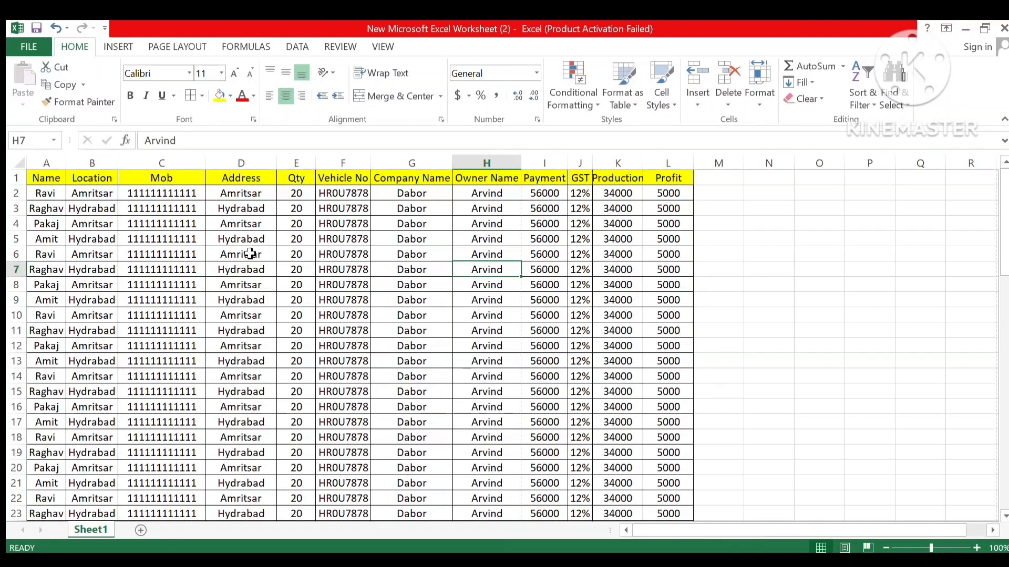
pyautogui.scroll(-12, 250, 254)
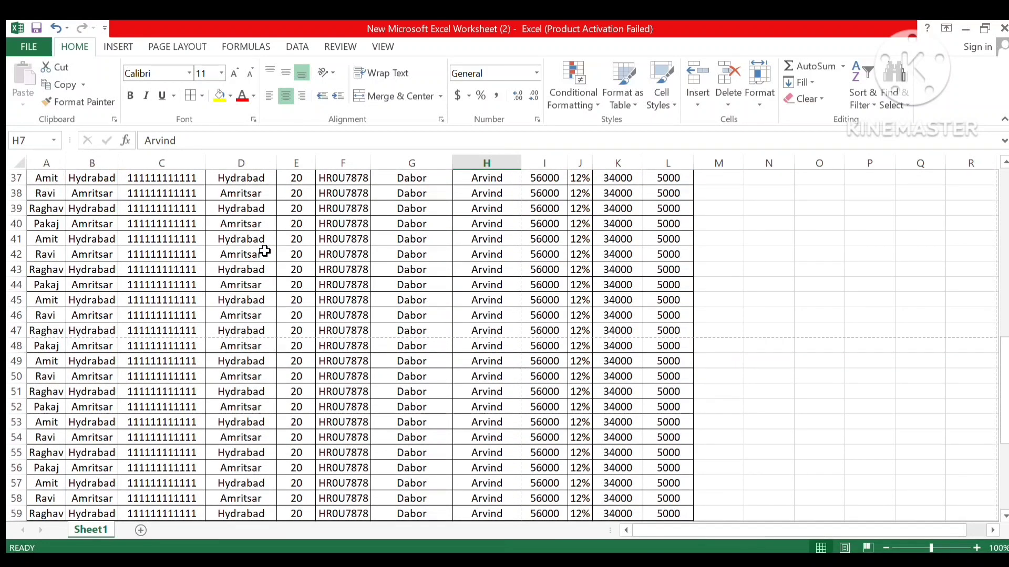
pyautogui.scroll(12, 264, 252)
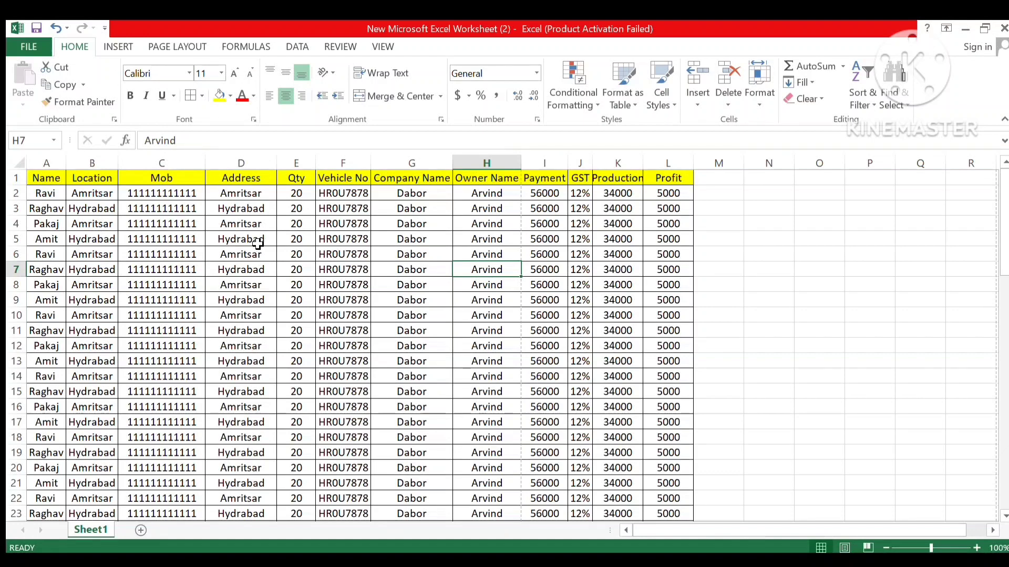
# Go through every page of the print preview to check the layout with the narrowed columns.
pyautogui.click(44, 48)
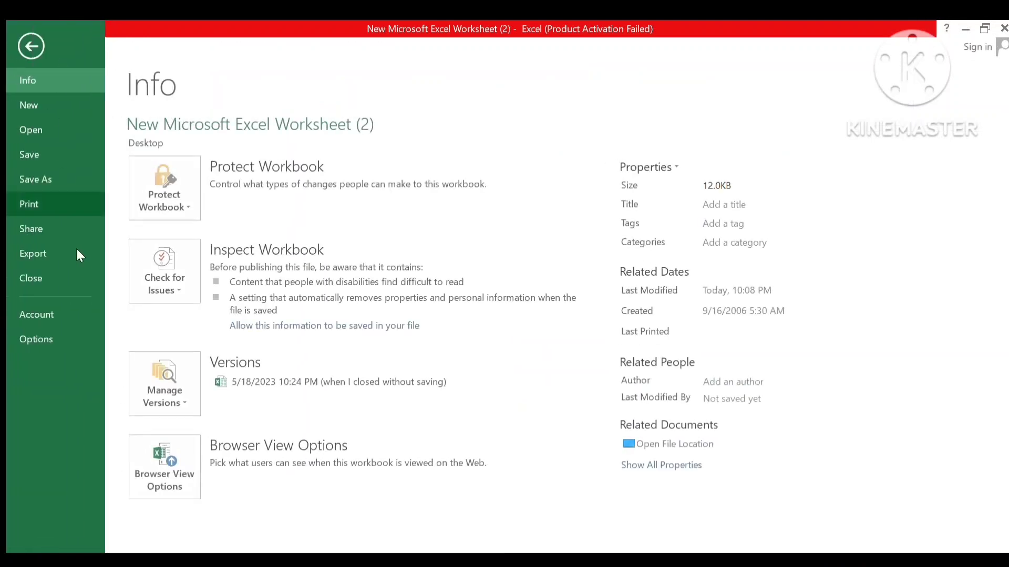
pyautogui.click(42, 202)
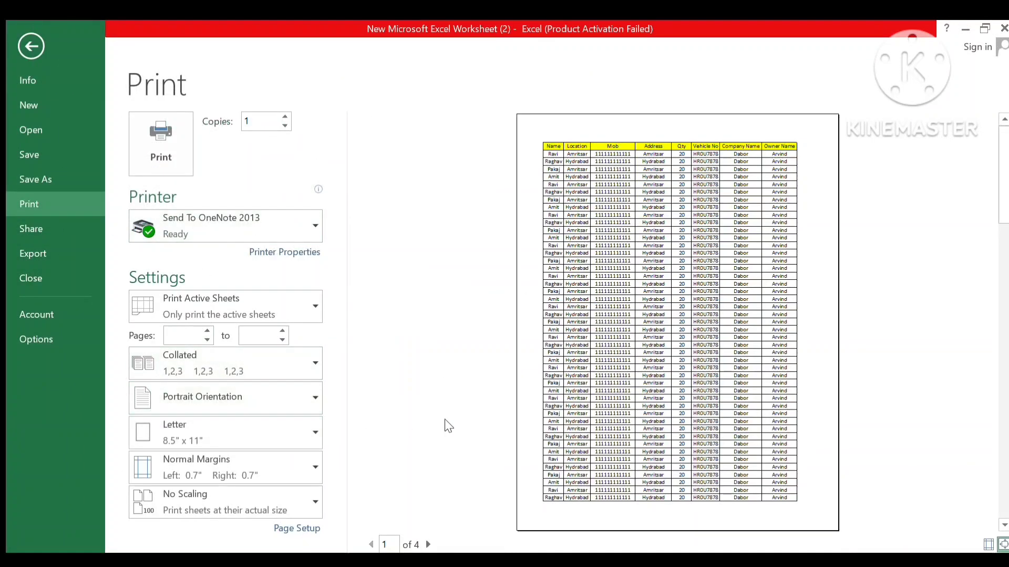
pyautogui.click(428, 544)
pyautogui.click(428, 545)
pyautogui.click(428, 544)
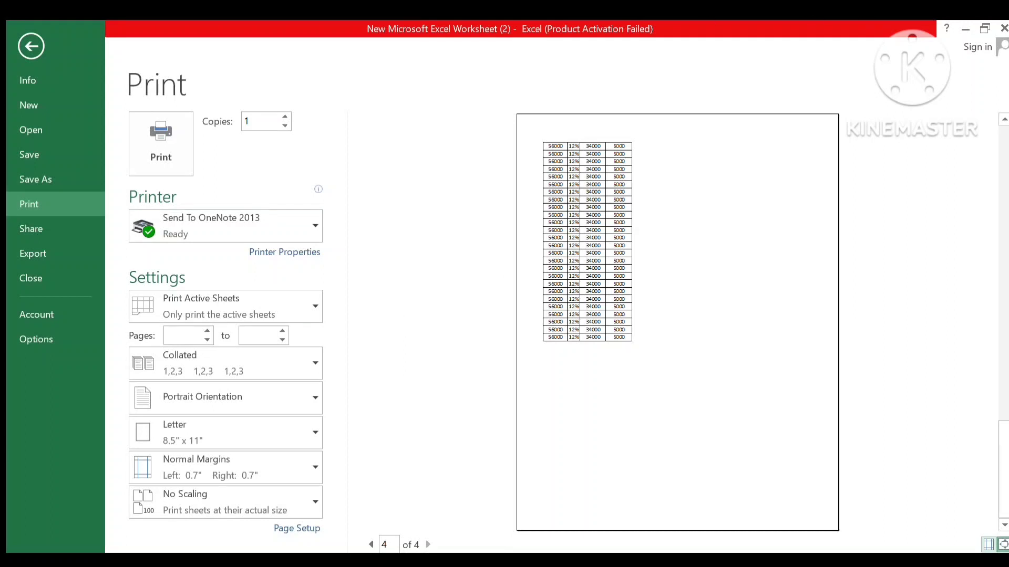
# Set the page orientation to Landscape in the page setup.
pyautogui.click(295, 530)
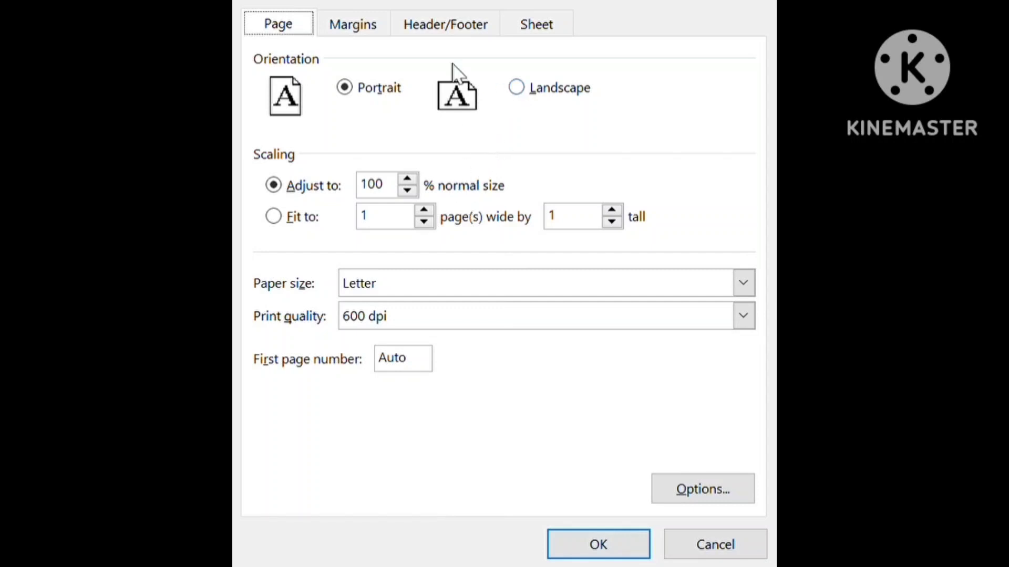
pyautogui.click(518, 87)
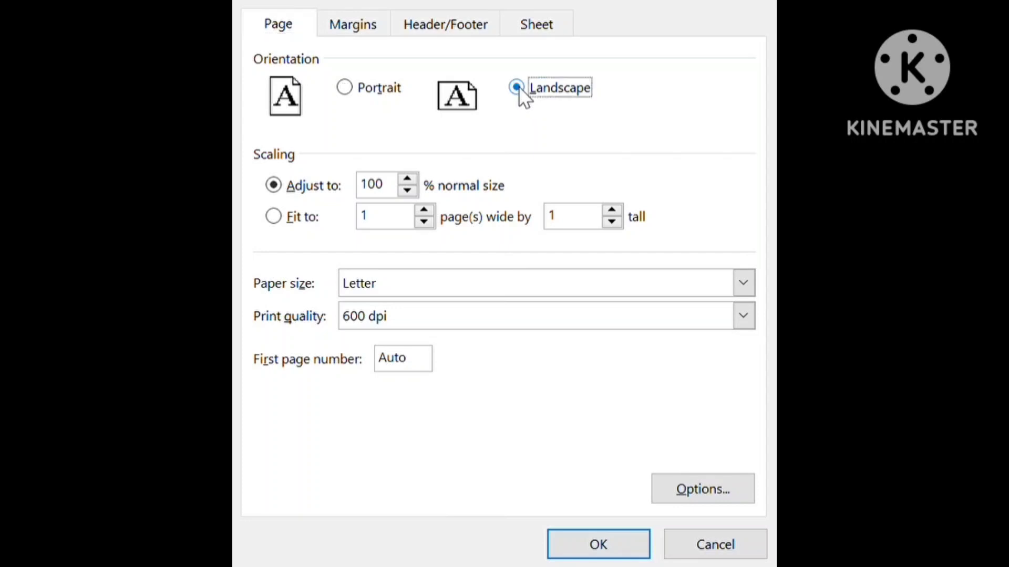
pyautogui.click(604, 549)
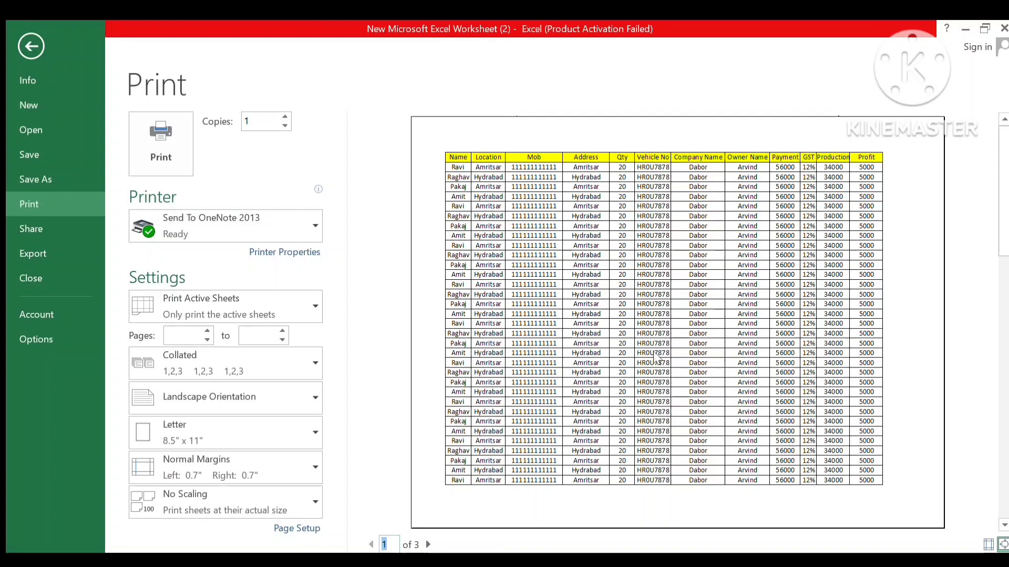
# Review all pages of the landscape print preview, then return to the worksheet.
pyautogui.click(428, 544)
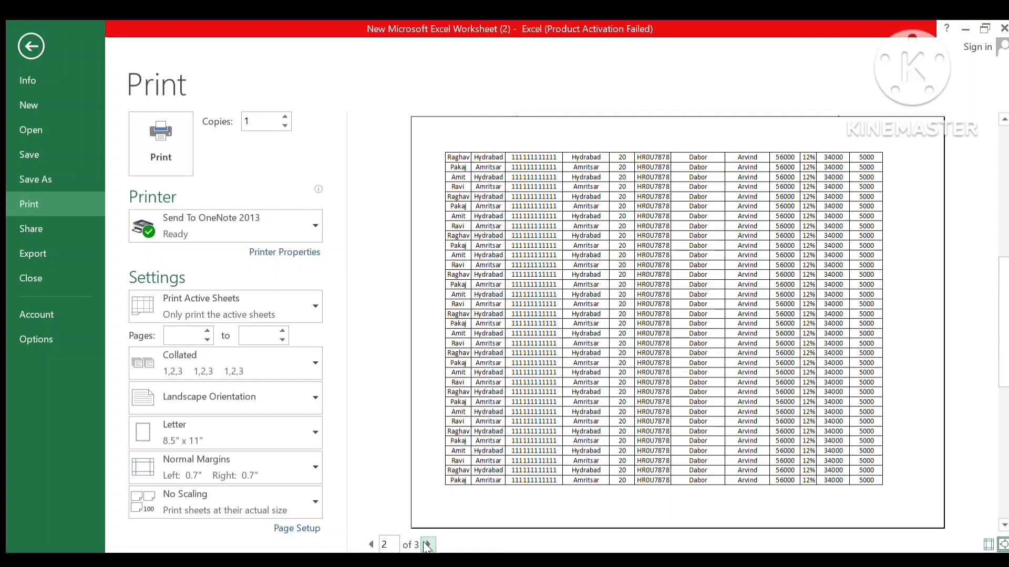
pyautogui.click(428, 545)
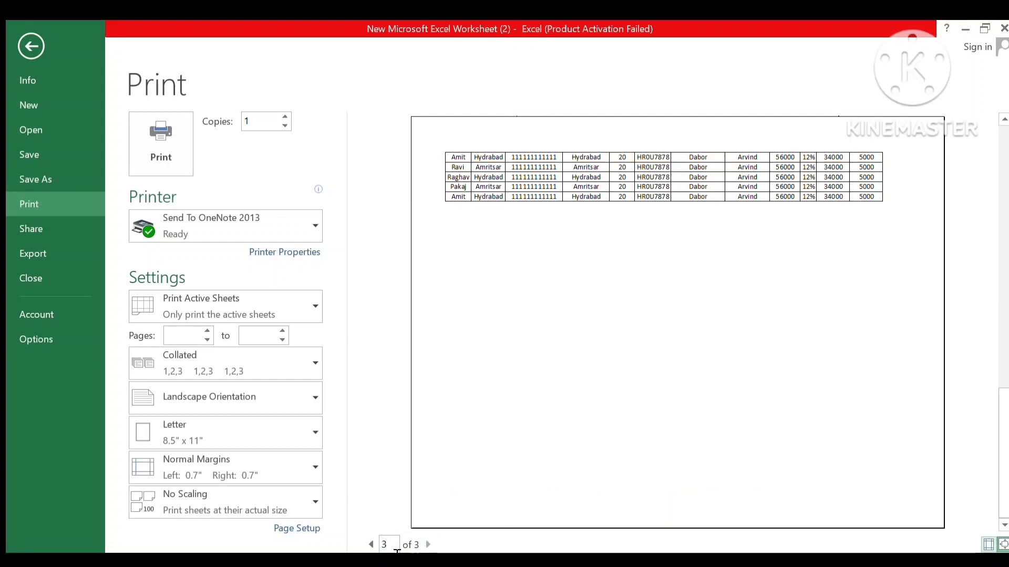
pyautogui.click(371, 545)
pyautogui.click(372, 545)
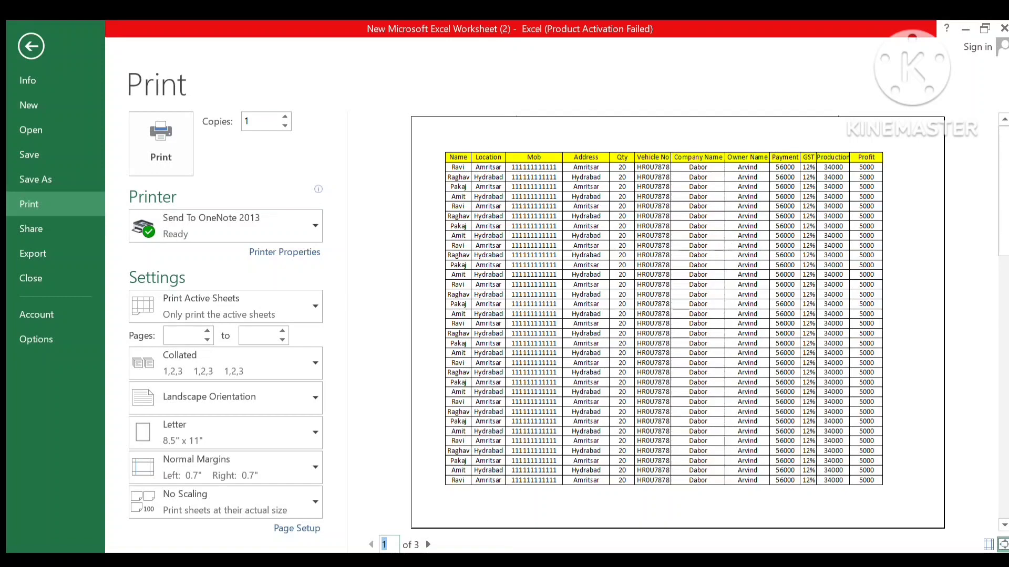
pyautogui.click(27, 38)
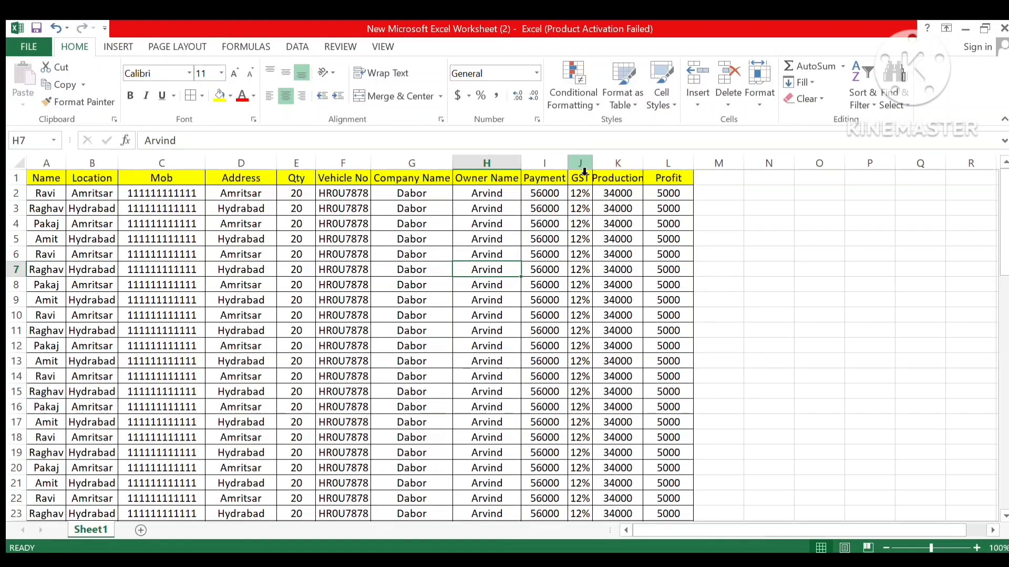
# Copy the GST, Production and Profit columns and paste them beside the table starting at column M.
pyautogui.moveTo(580, 163); pyautogui.dragTo(657, 179)
pyautogui.hotkey('ctrl', 'c')
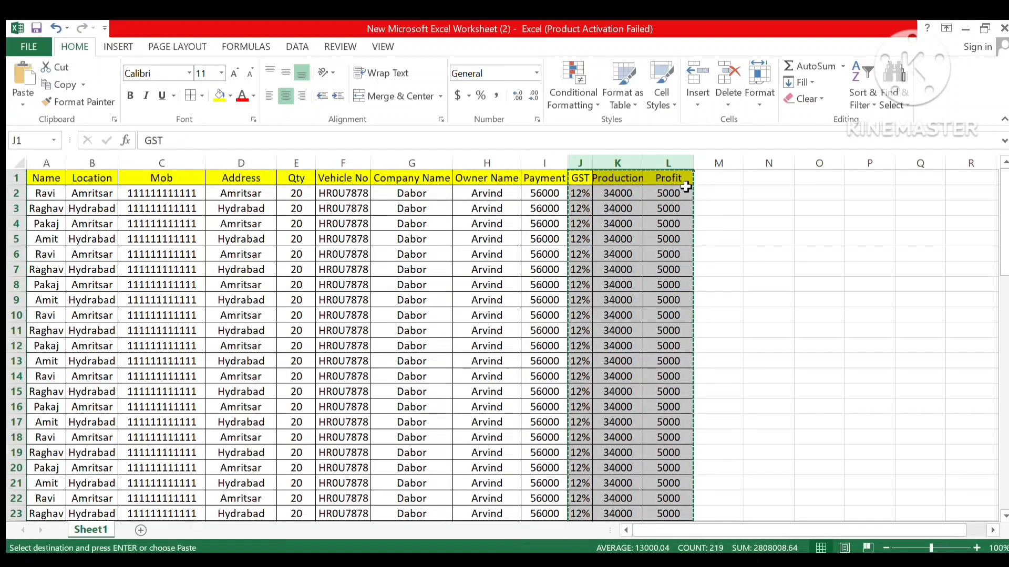
pyautogui.click(709, 177)
pyautogui.hotkey('ctrl', 'v')
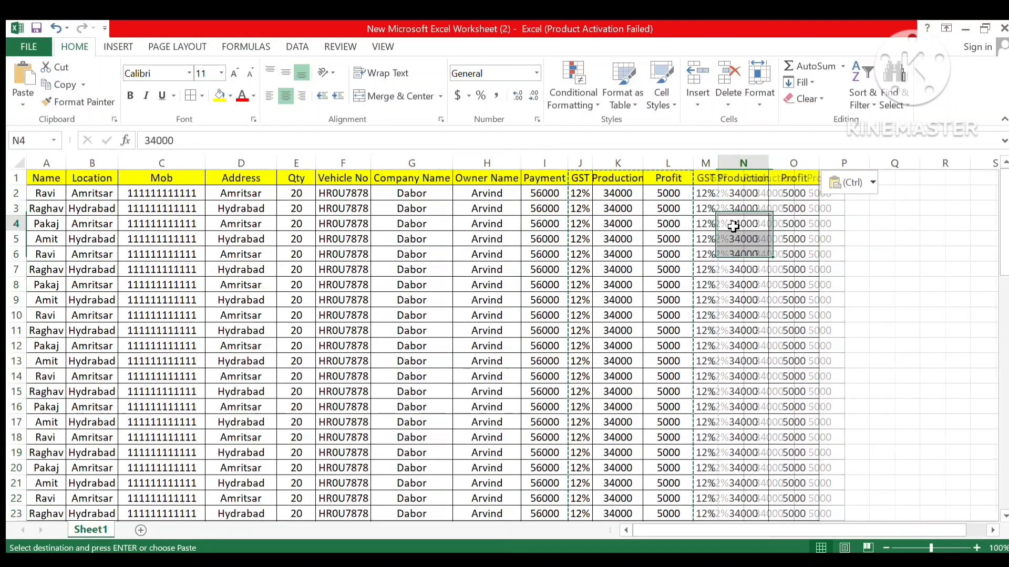
pyautogui.click(629, 228)
pyautogui.press('Escape')
pyautogui.click(632, 211)
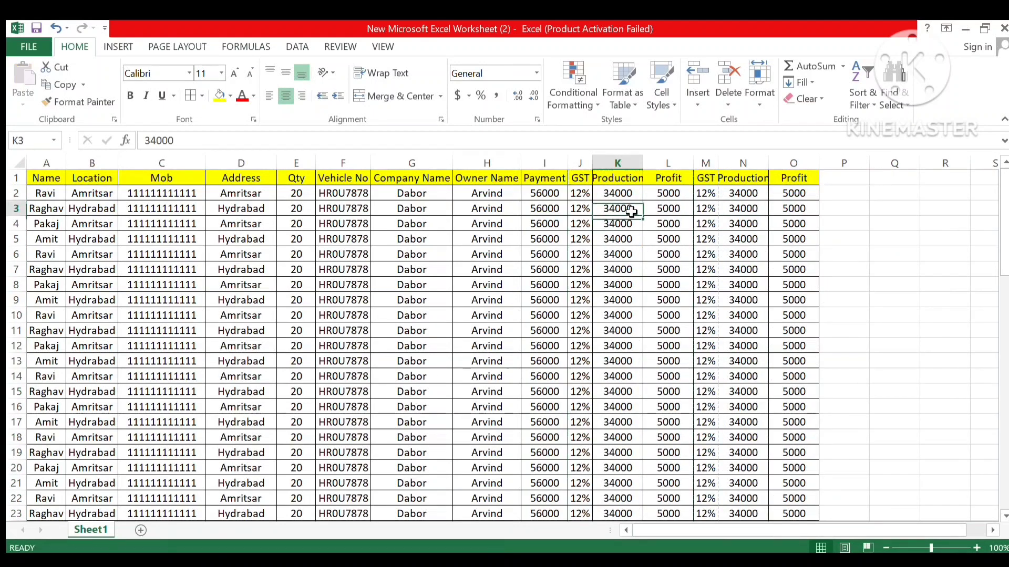
# Check in the print preview how the widened table splits across pages, and return to the first page.
pyautogui.hotkey('ctrl', 'p')
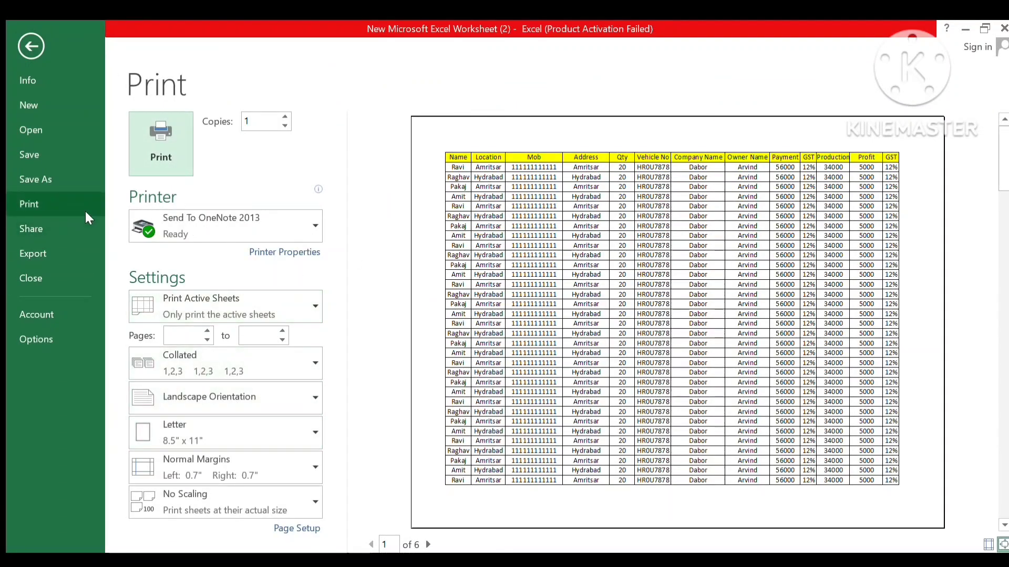
pyautogui.click(424, 536)
pyautogui.click(424, 536)
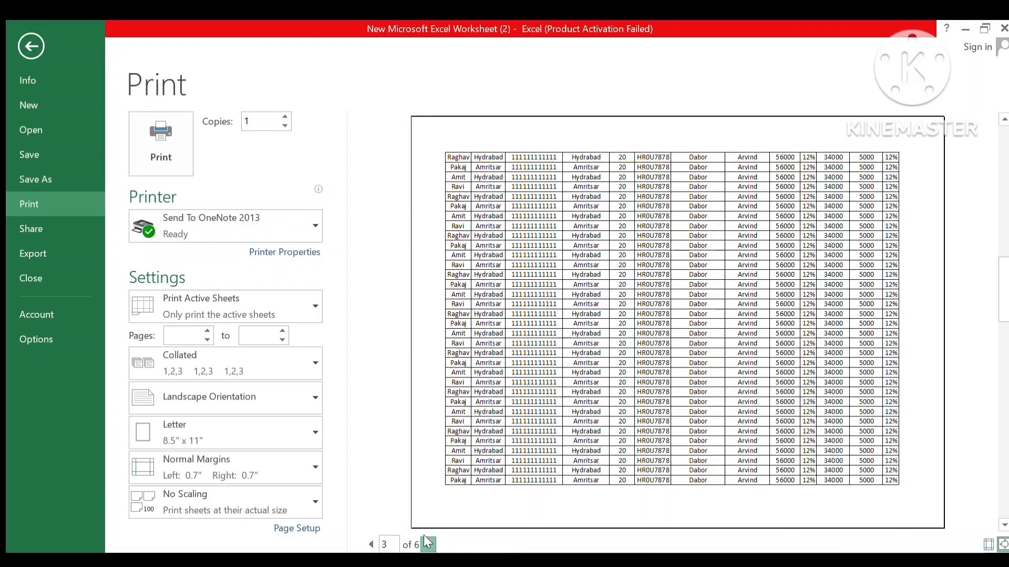
pyautogui.click(424, 536)
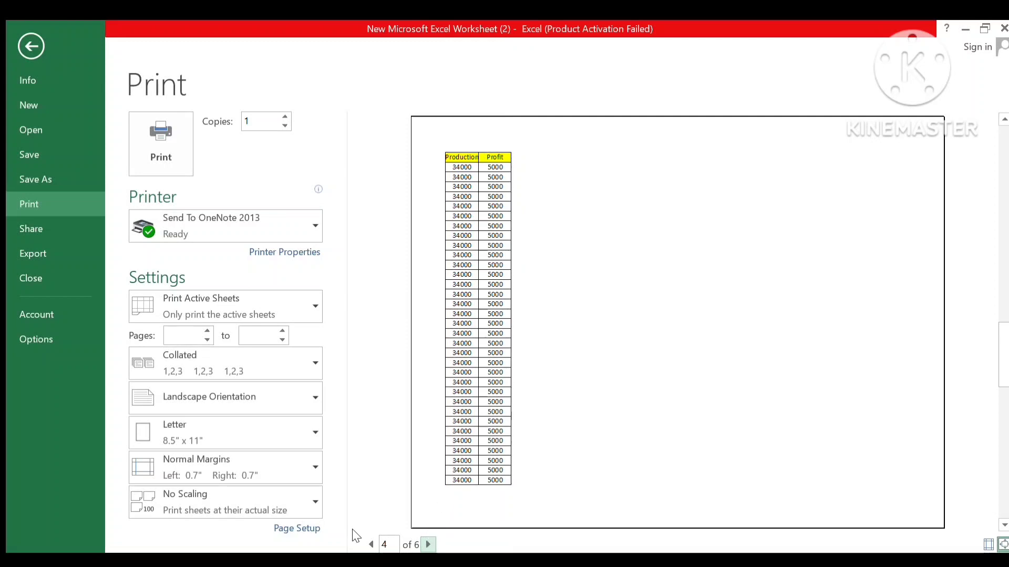
pyautogui.click(368, 544)
pyautogui.click(368, 544)
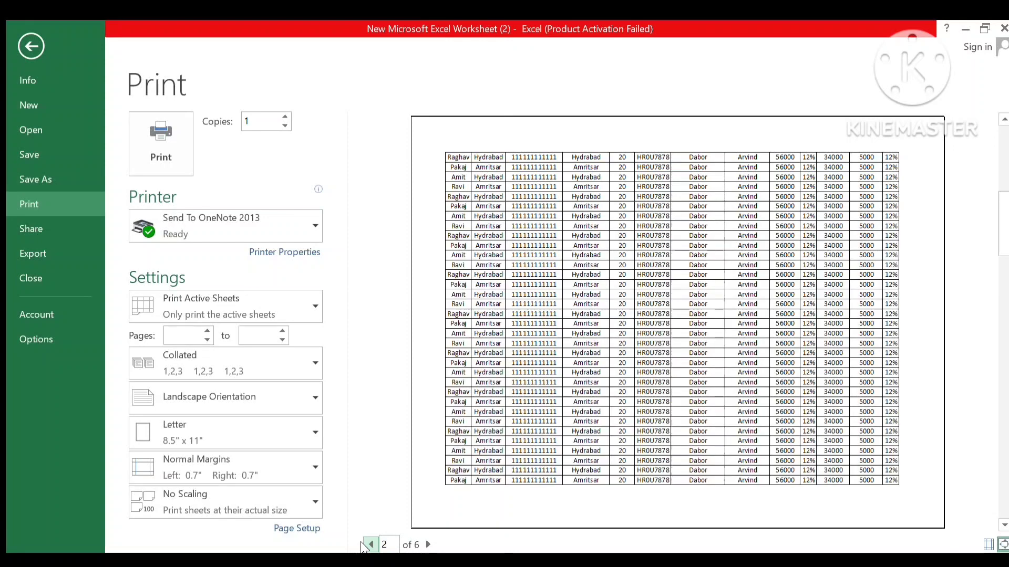
pyautogui.click(367, 545)
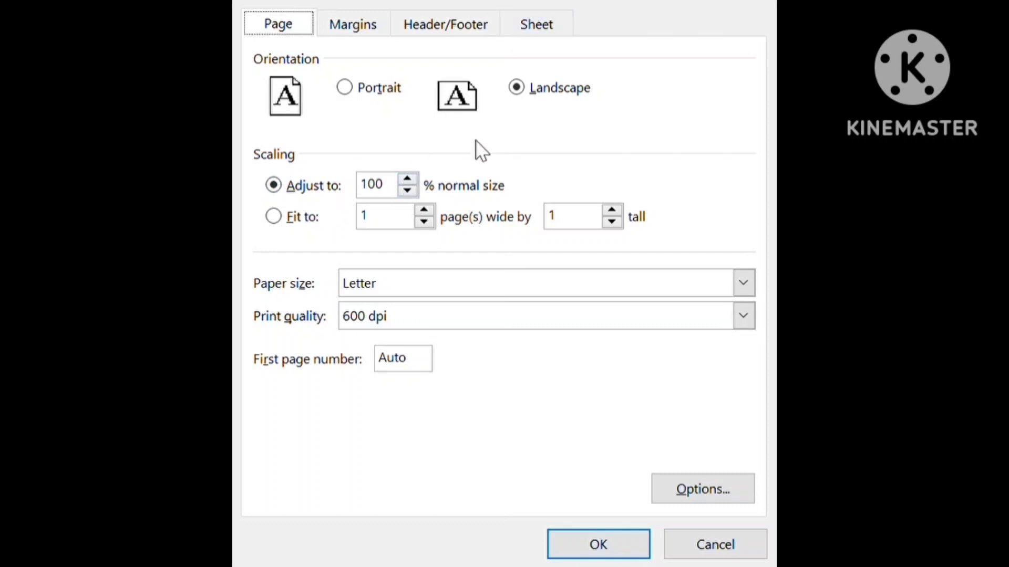
# Set the print scaling to 80% of normal size and view the second page of the preview.
pyautogui.click(401, 195)
pyautogui.moveTo(396, 193); pyautogui.dragTo(366, 190)
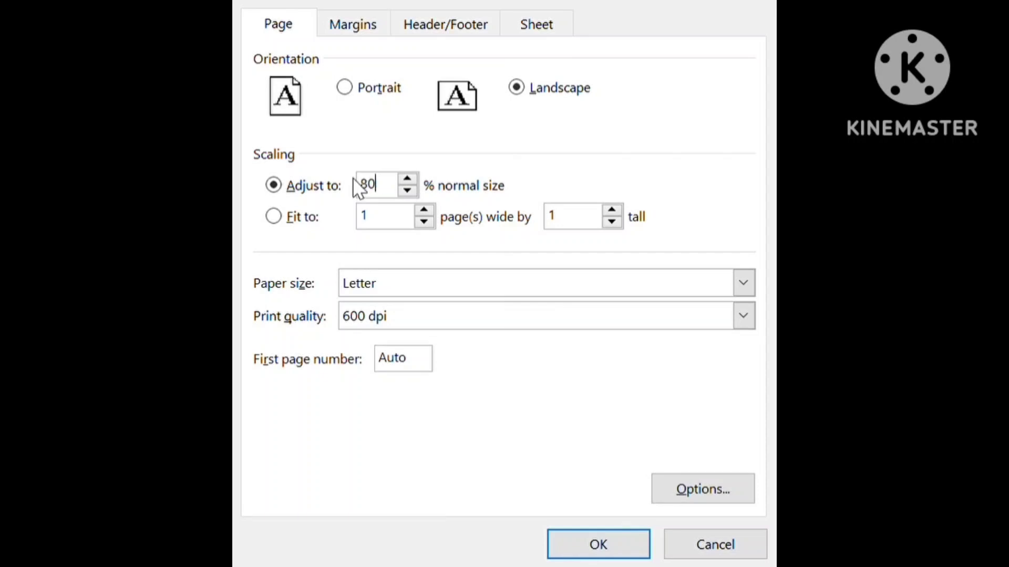
pyautogui.press('Return')
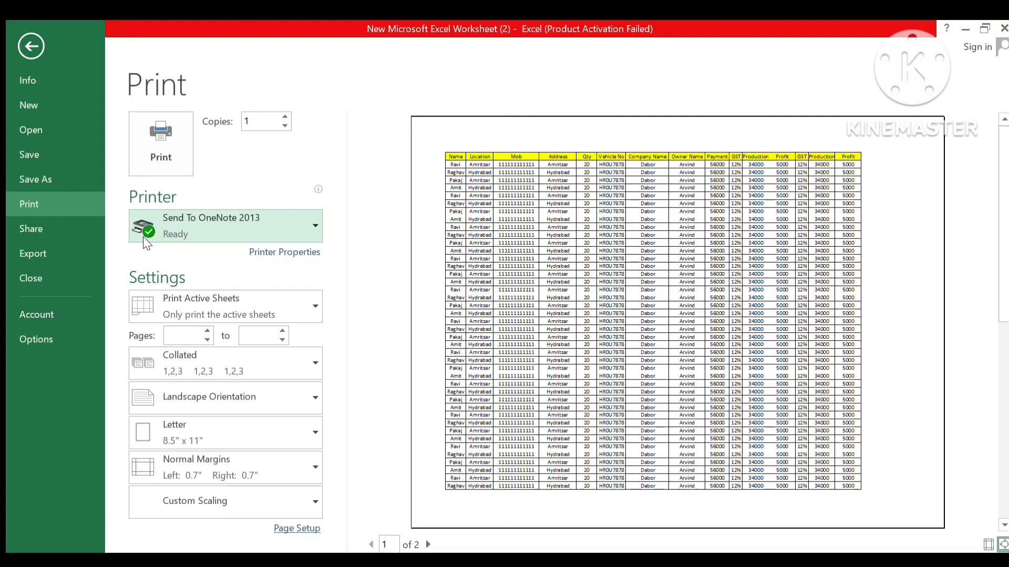
pyautogui.click(428, 544)
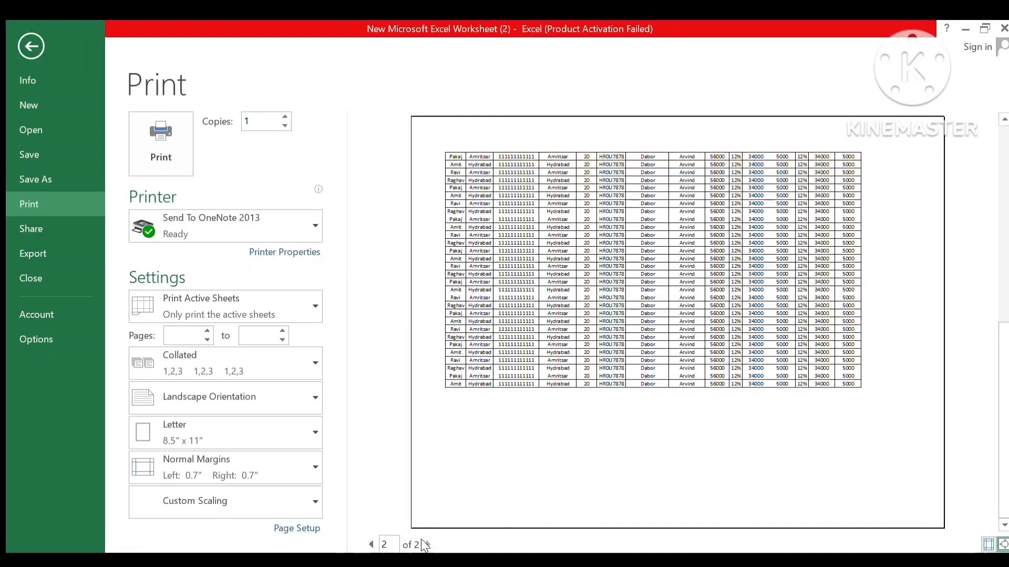
# Return to the first preview page and set the print scaling to fit 1 page wide, leaving the number of pages tall blank.
pyautogui.click(371, 544)
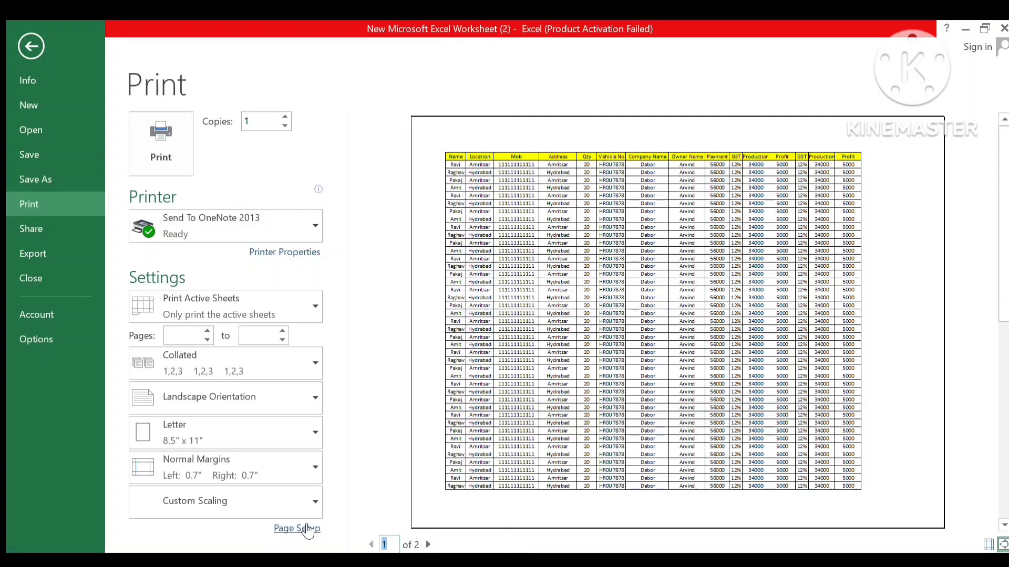
pyautogui.click(308, 529)
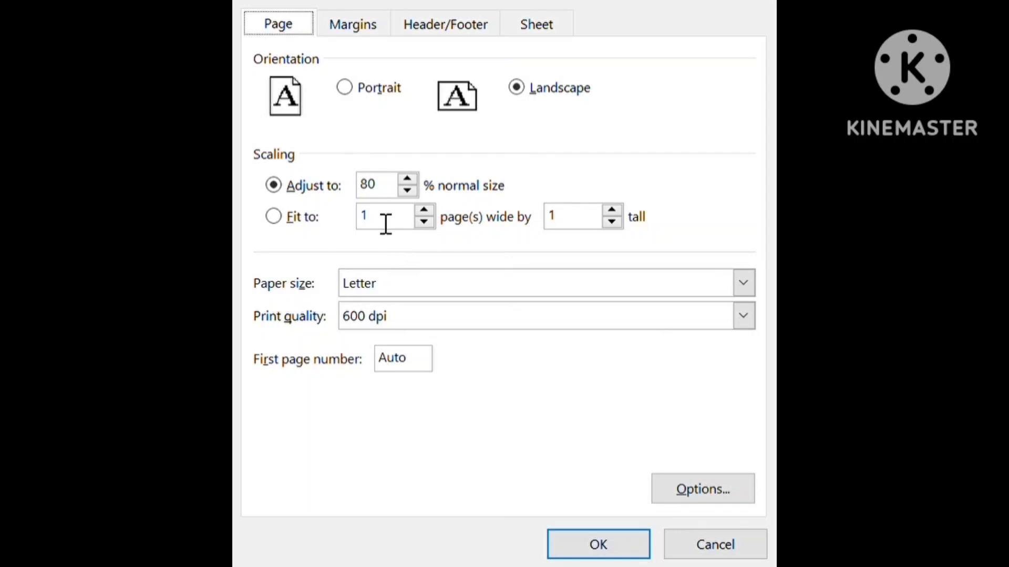
pyautogui.click(273, 216)
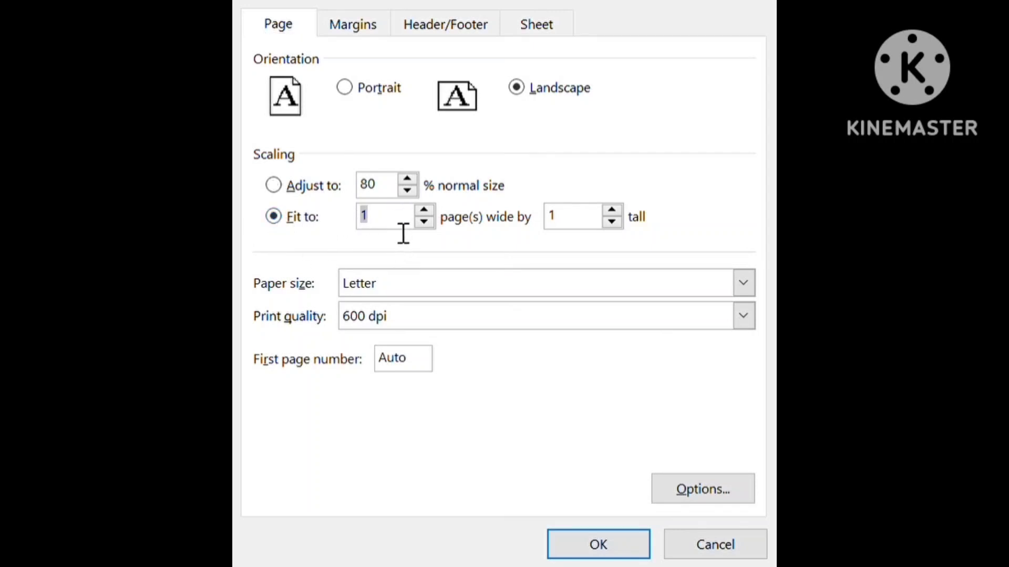
pyautogui.click(577, 228)
pyautogui.press('BackSpace')
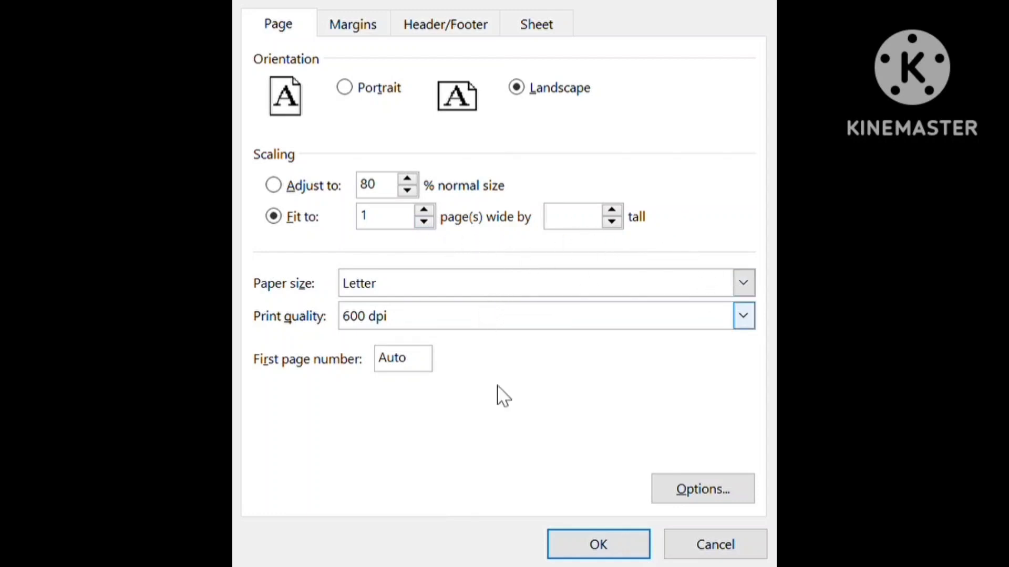
pyautogui.click(576, 551)
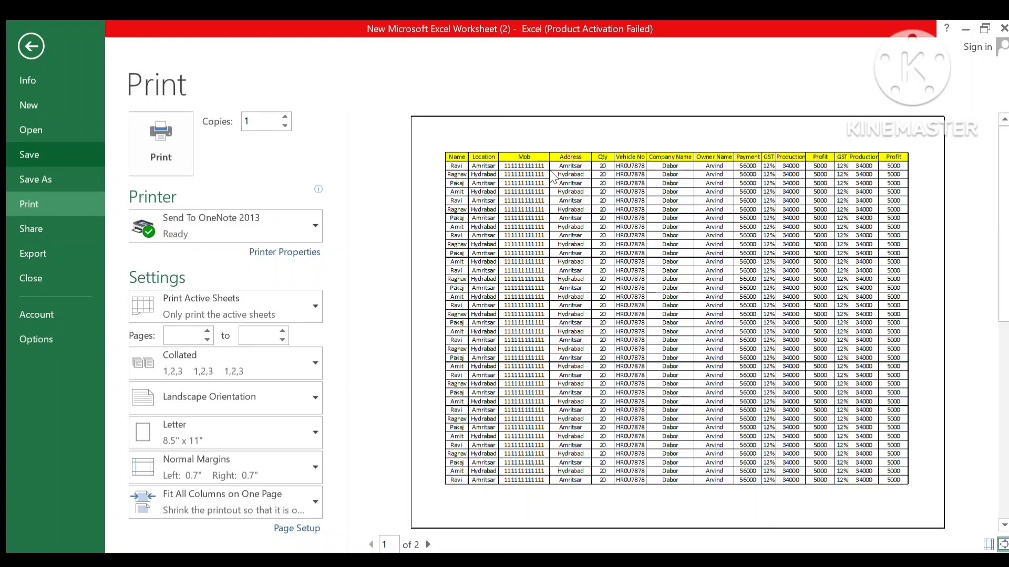
# Check both pages of the print preview with all columns fitted to the page width, ending on the first page.
pyautogui.scroll(-1, 549, 181)
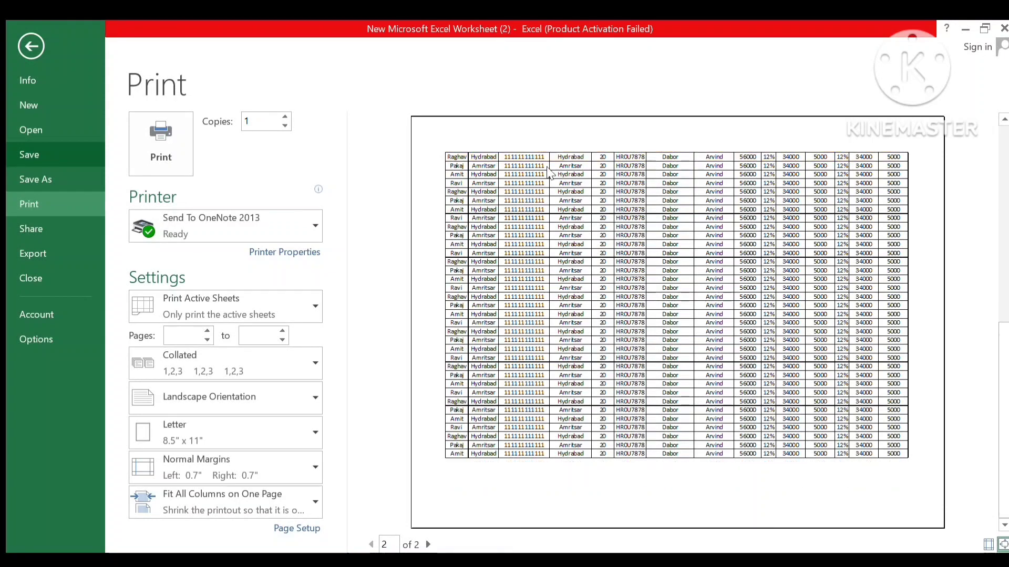
pyautogui.scroll(1, 572, 263)
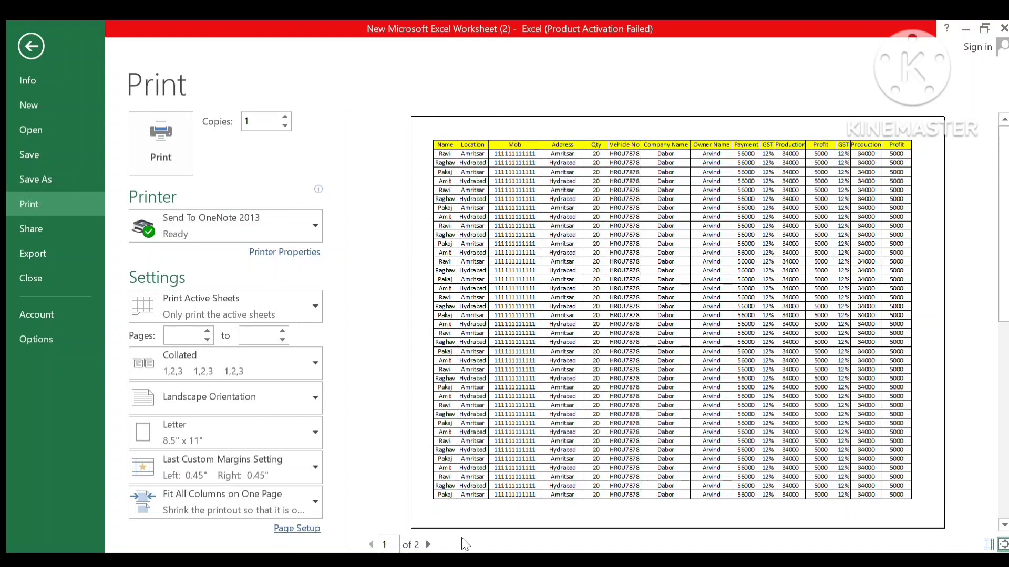
pyautogui.click(429, 544)
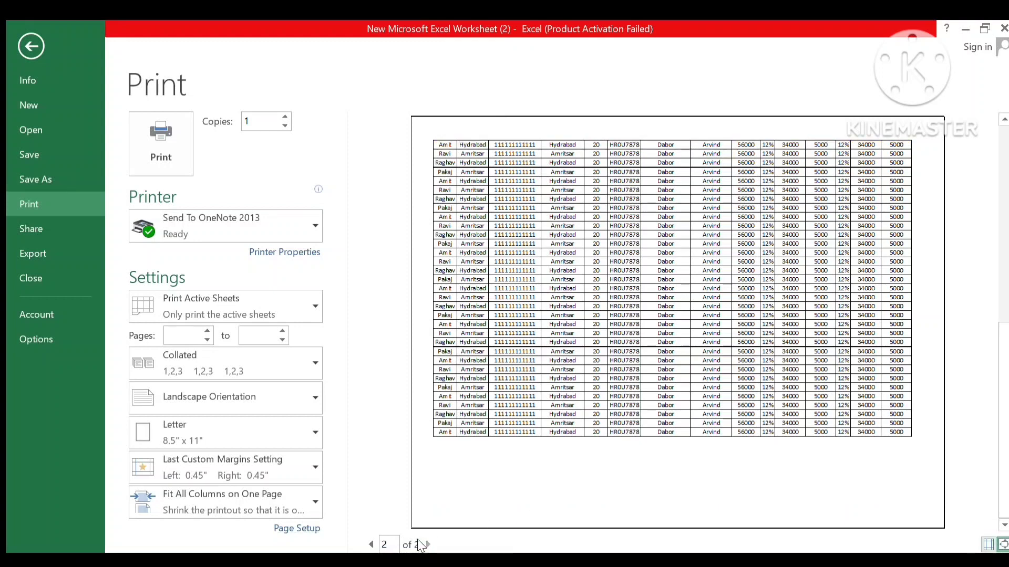
pyautogui.click(369, 544)
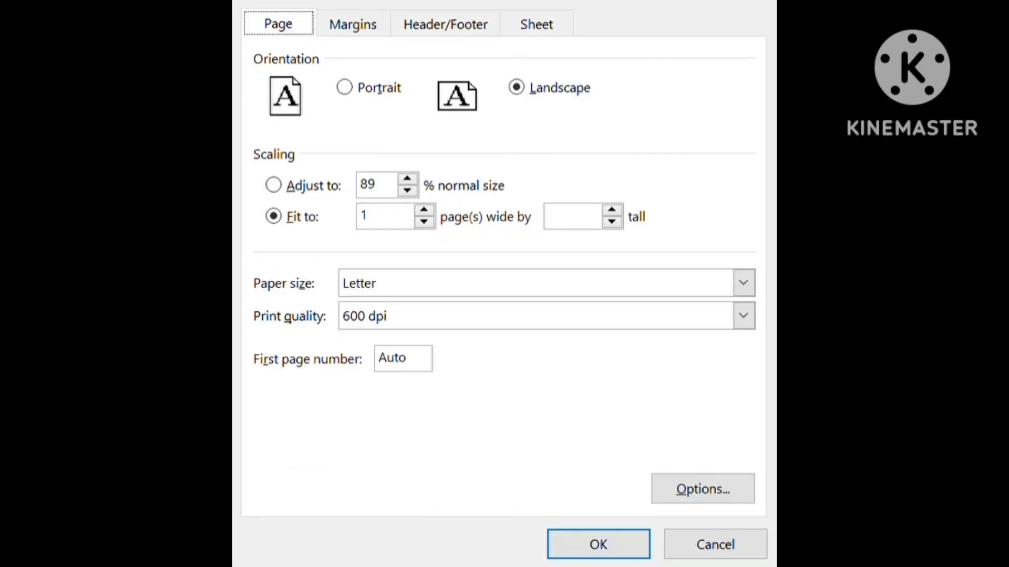
# Set the left and right page margins to 0.45 and the top and bottom margins to 0.5.
pyautogui.click(358, 42)
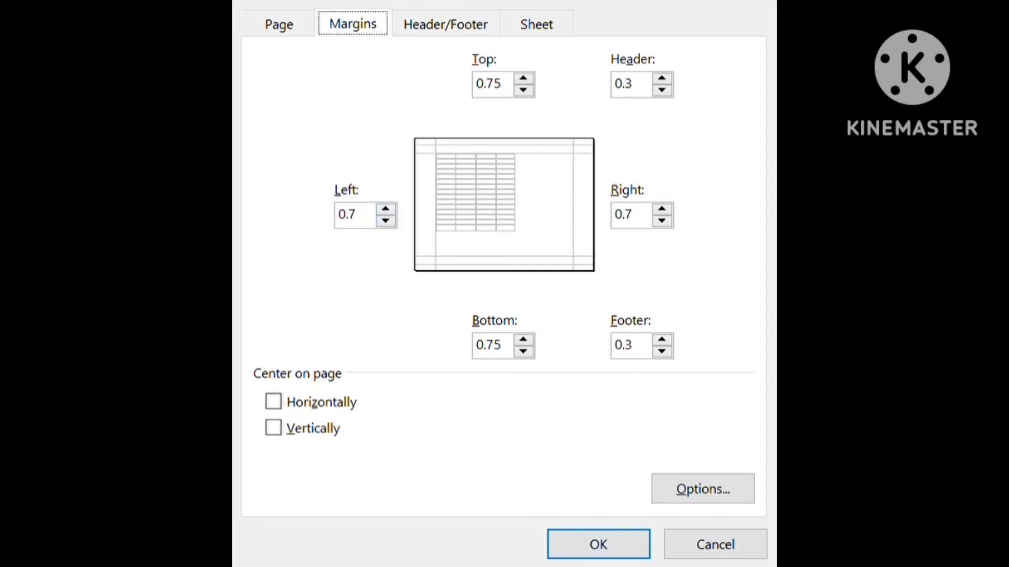
pyautogui.click(385, 221)
pyautogui.write('0.2')
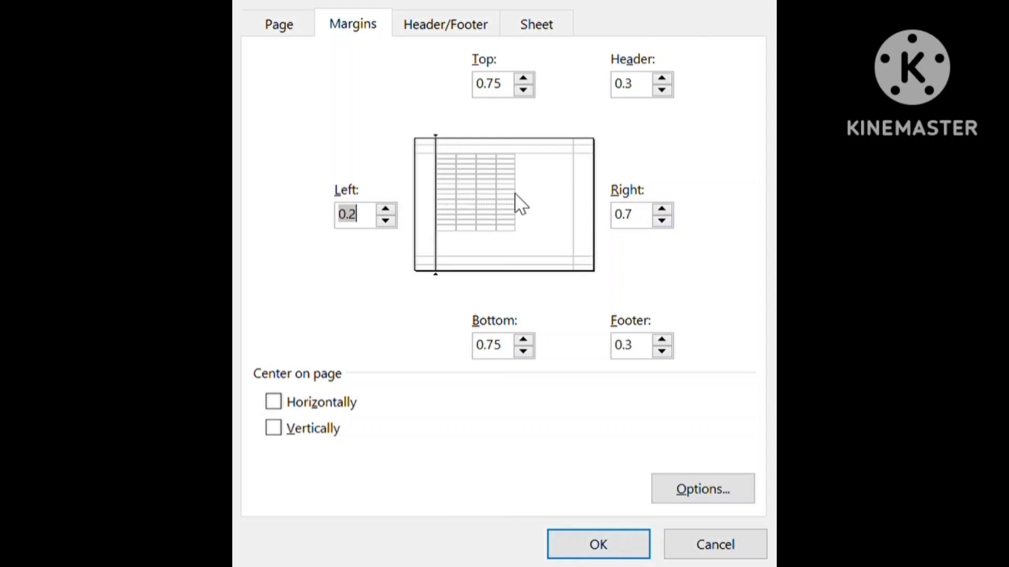
pyautogui.click(386, 209)
pyautogui.click(662, 221)
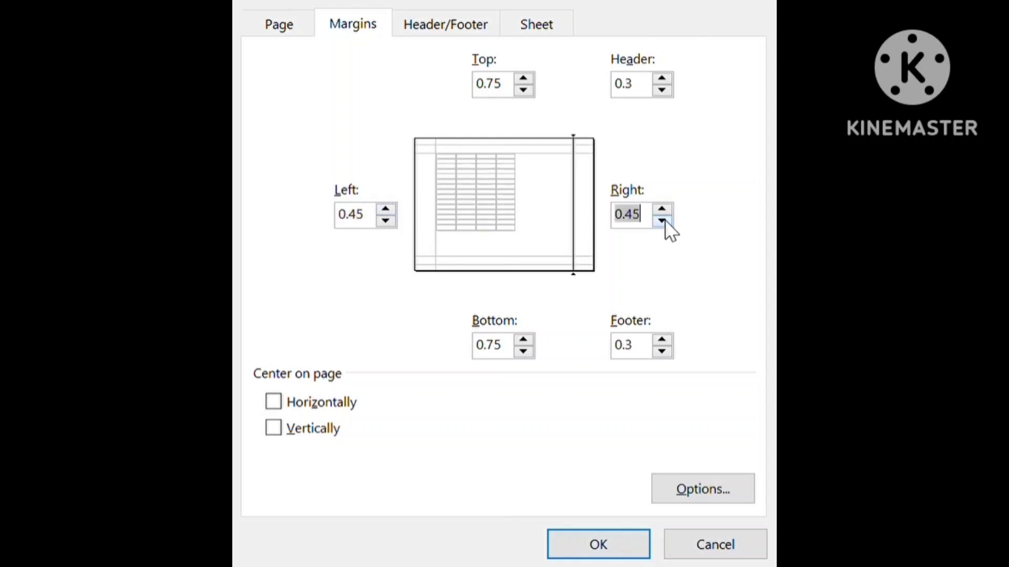
pyautogui.click(523, 90)
pyautogui.click(523, 352)
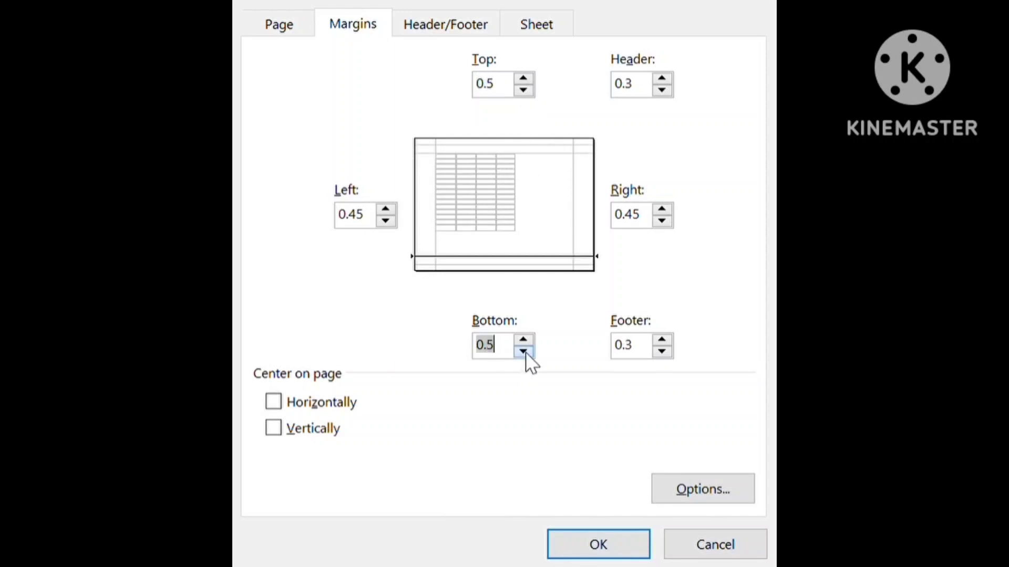
pyautogui.click(628, 553)
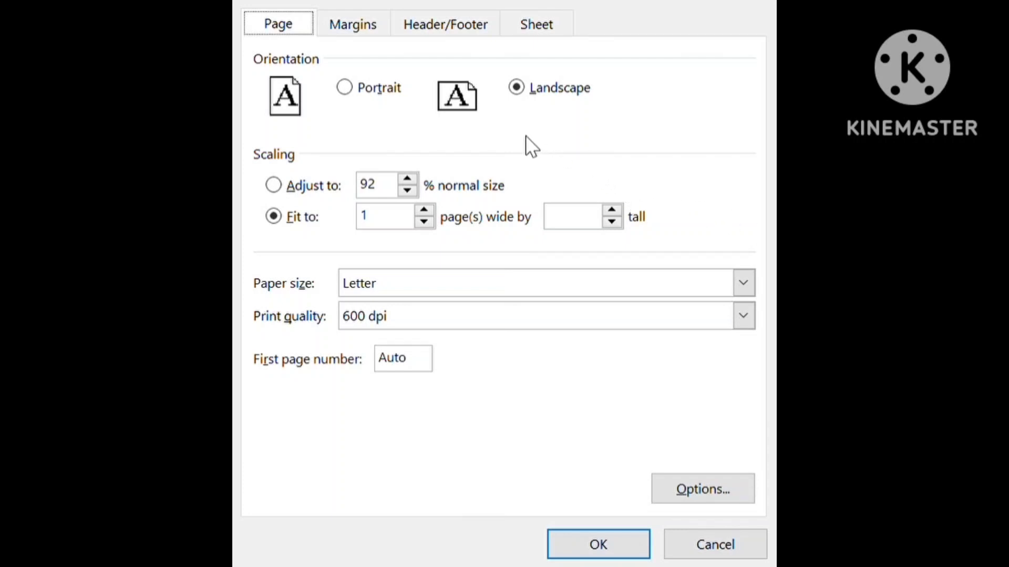
# Set the page footer to the preset "Confidential, 5/24/2023, Page 1" and apply it to the printout.
pyautogui.click(370, 24)
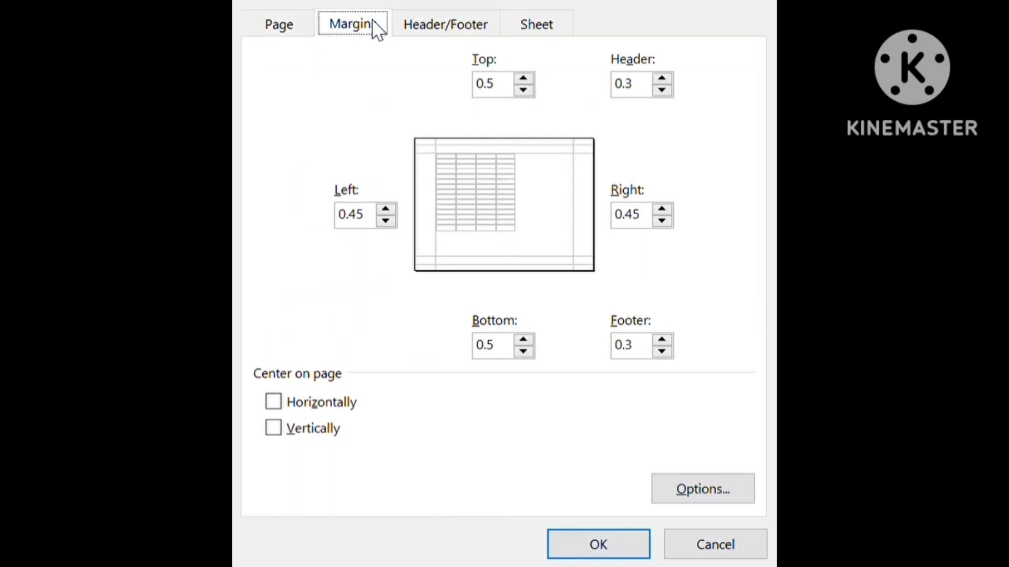
pyautogui.click(425, 29)
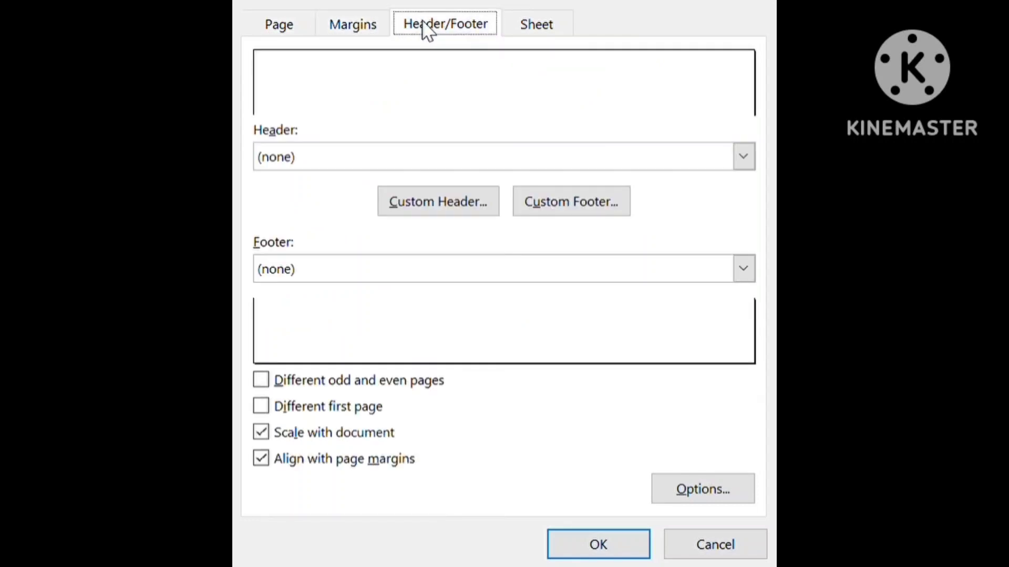
pyautogui.click(745, 269)
pyautogui.click(572, 317)
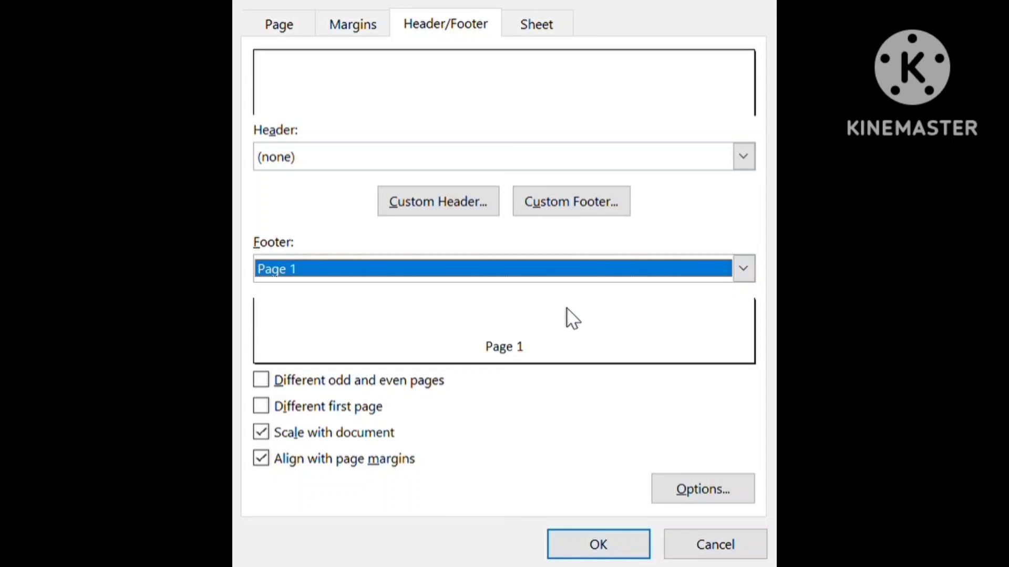
pyautogui.click(745, 269)
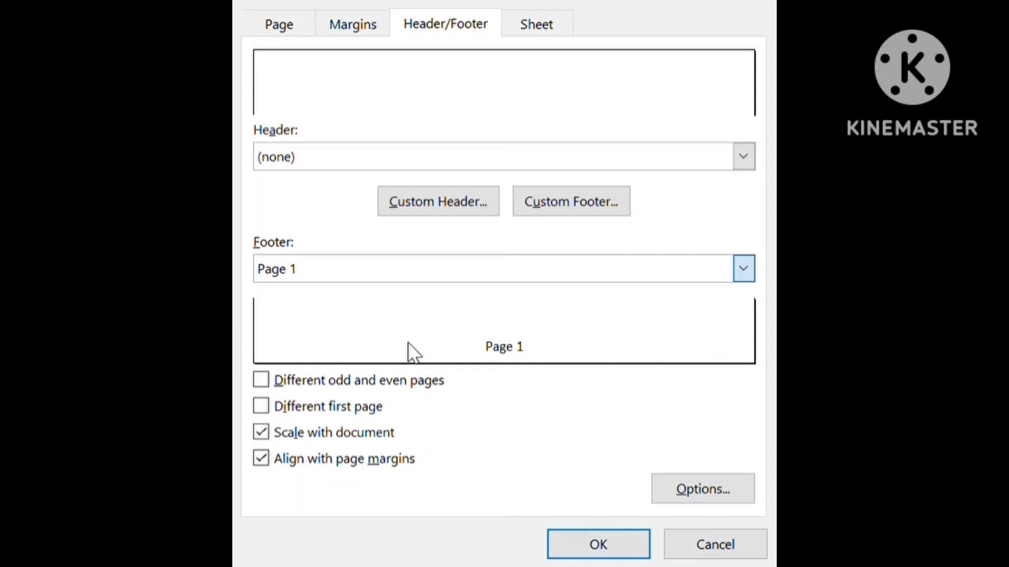
pyautogui.press('Down')
pyautogui.press('Down')
pyautogui.press('Down')
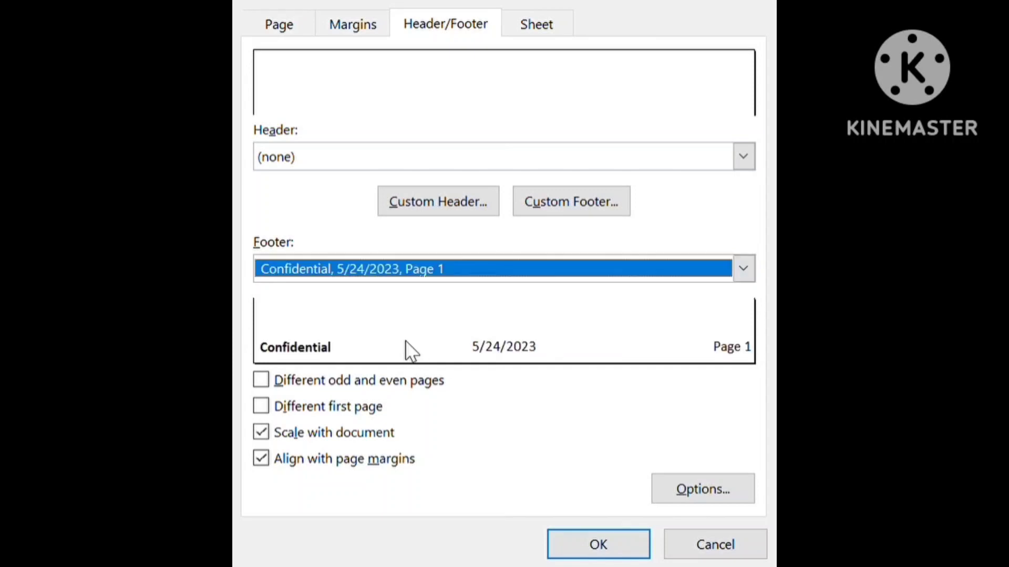
pyautogui.click(591, 547)
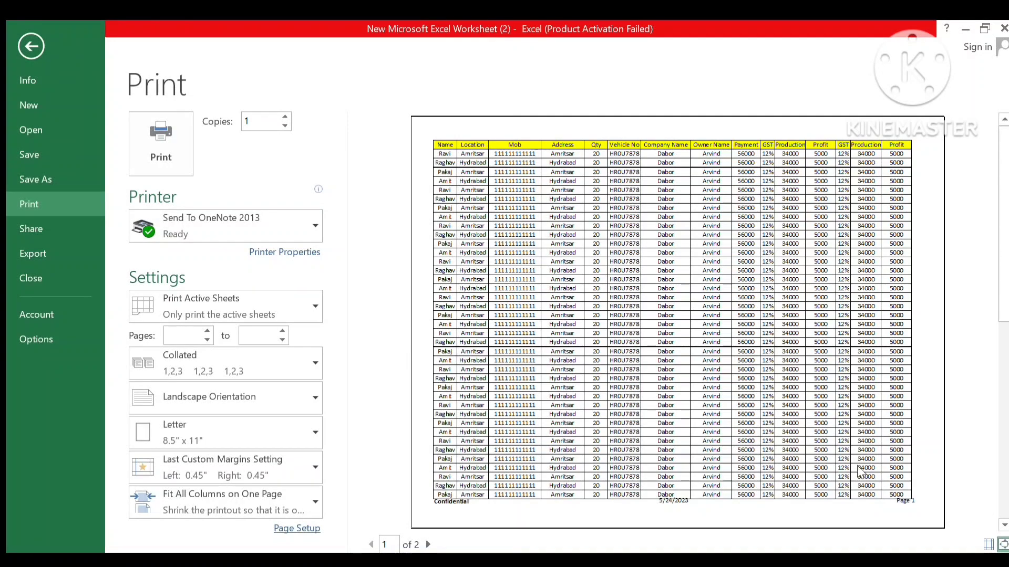
# Review the page, margin, header/footer and sheet settings of the page setup, and close it without changing them.
pyautogui.click(301, 528)
pyautogui.click(412, 21)
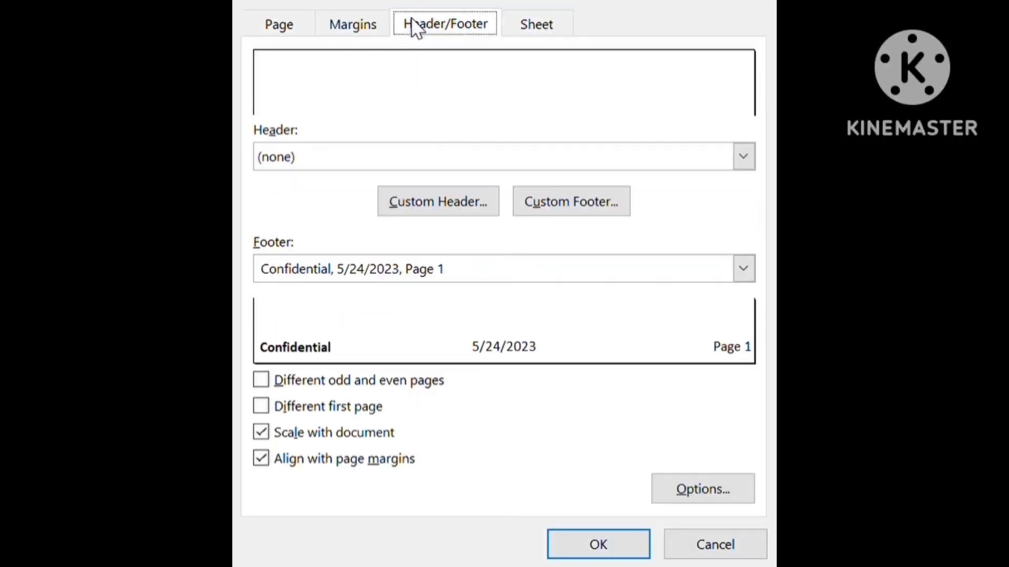
pyautogui.click(286, 23)
pyautogui.click(348, 31)
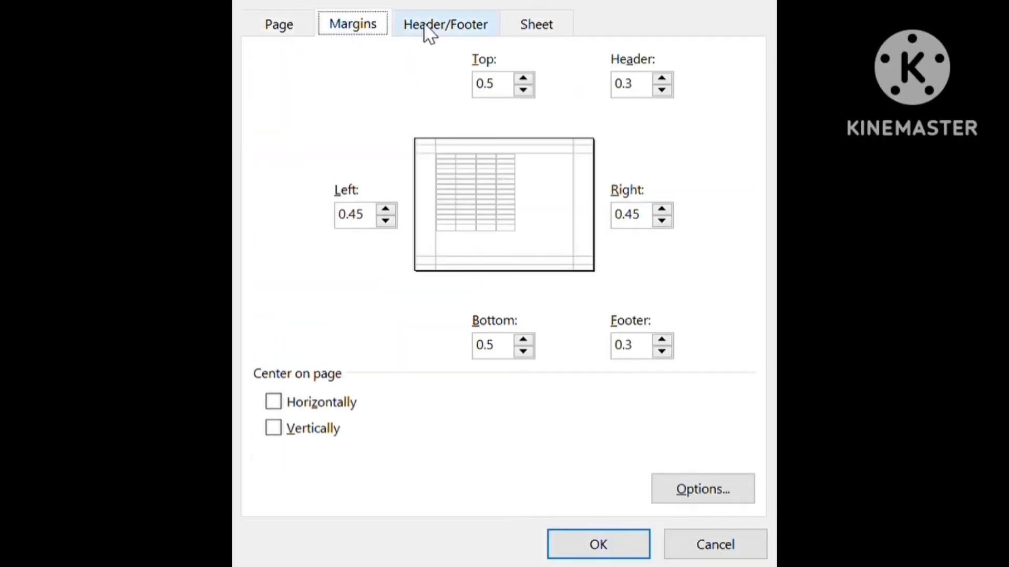
pyautogui.click(446, 24)
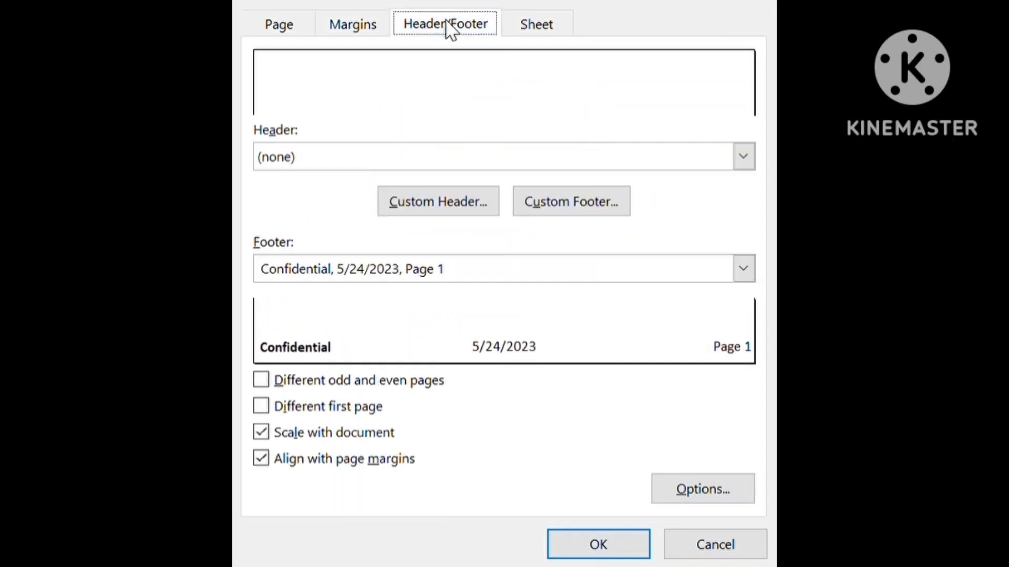
pyautogui.click(516, 29)
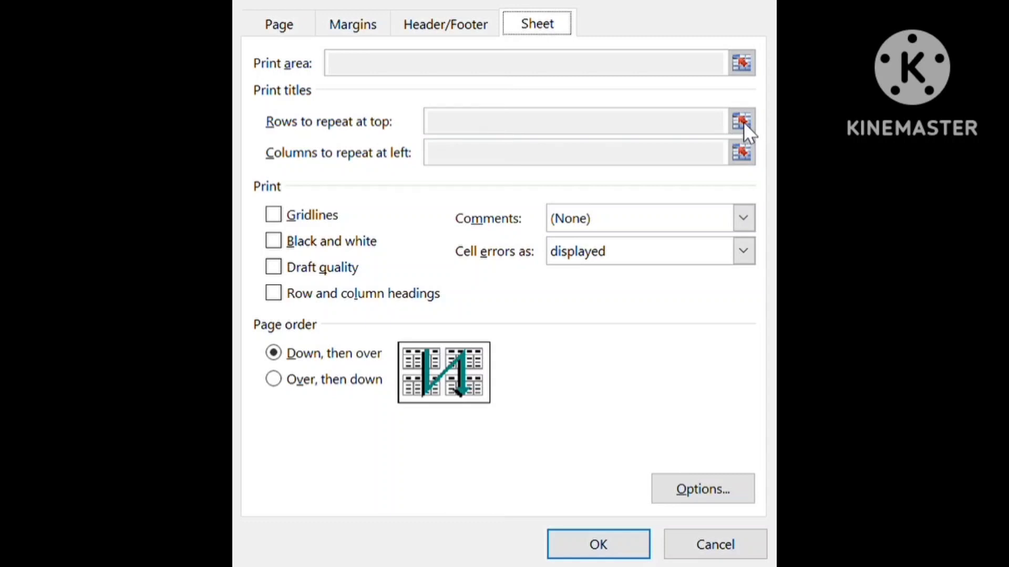
pyautogui.click(600, 546)
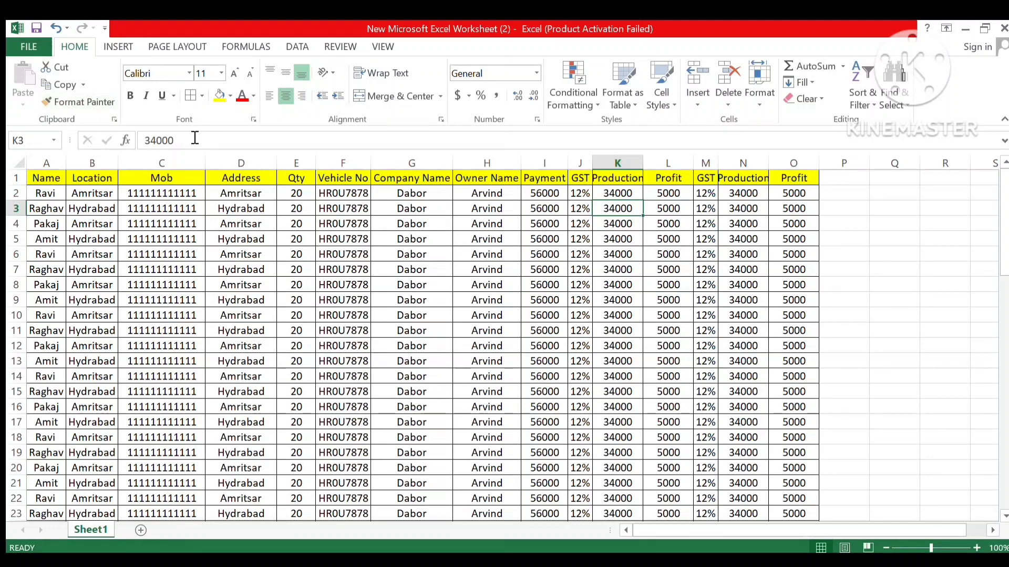
# Open the page setup settings directly from the worksheet.
pyautogui.click(154, 47)
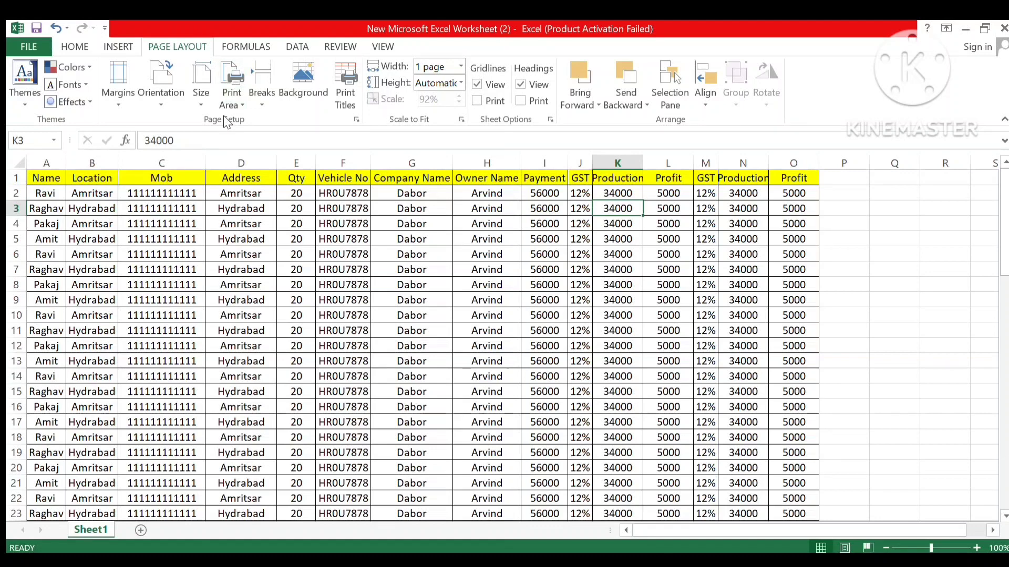
pyautogui.click(357, 120)
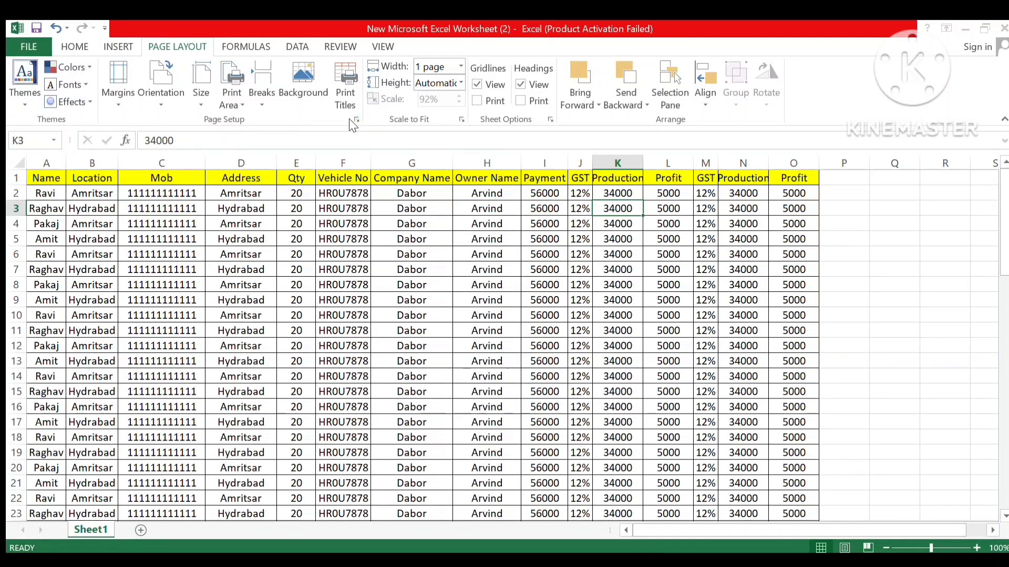